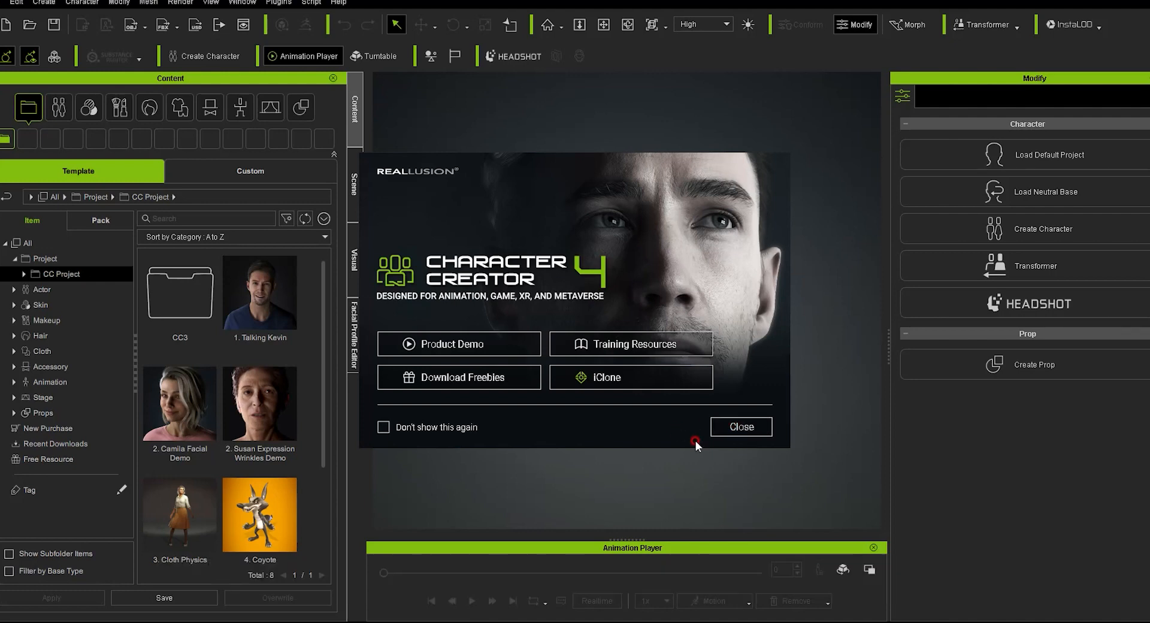
- Dismiss the welcome screen permanently and load the "3. Cloth Physics" sample project
left_click(381, 428)
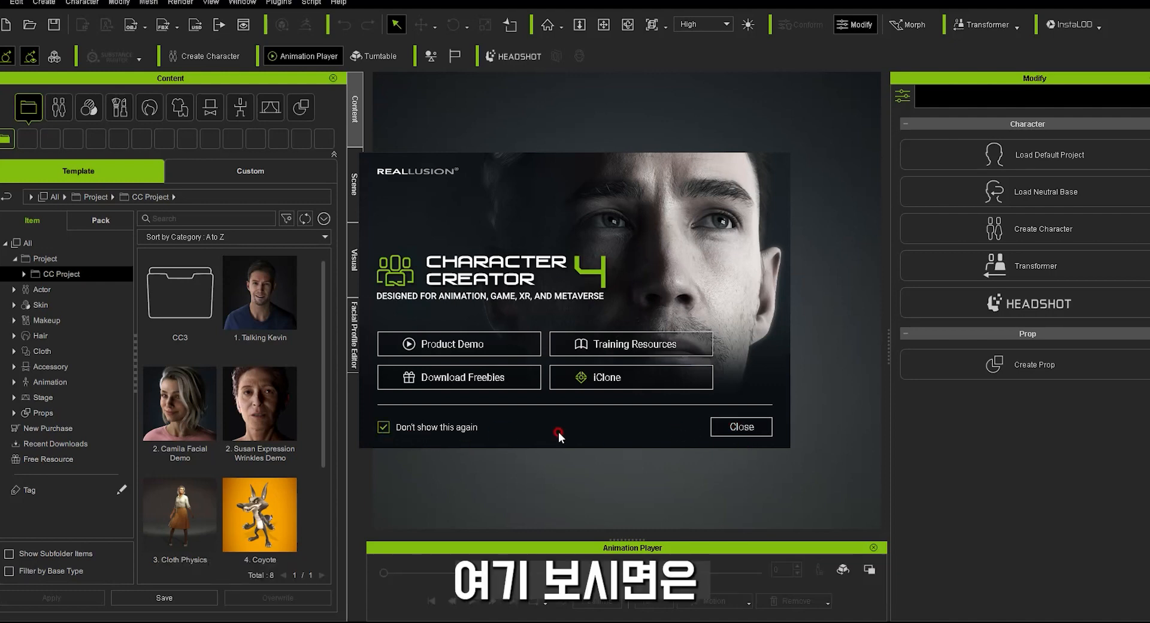
left_click(743, 427)
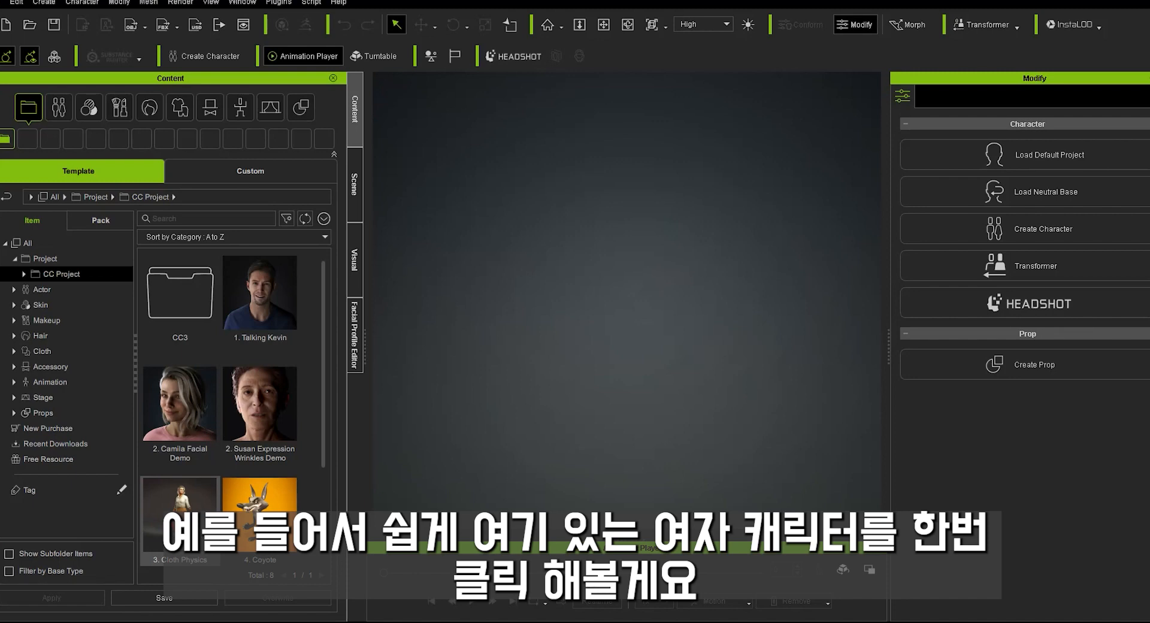
left_click(194, 523)
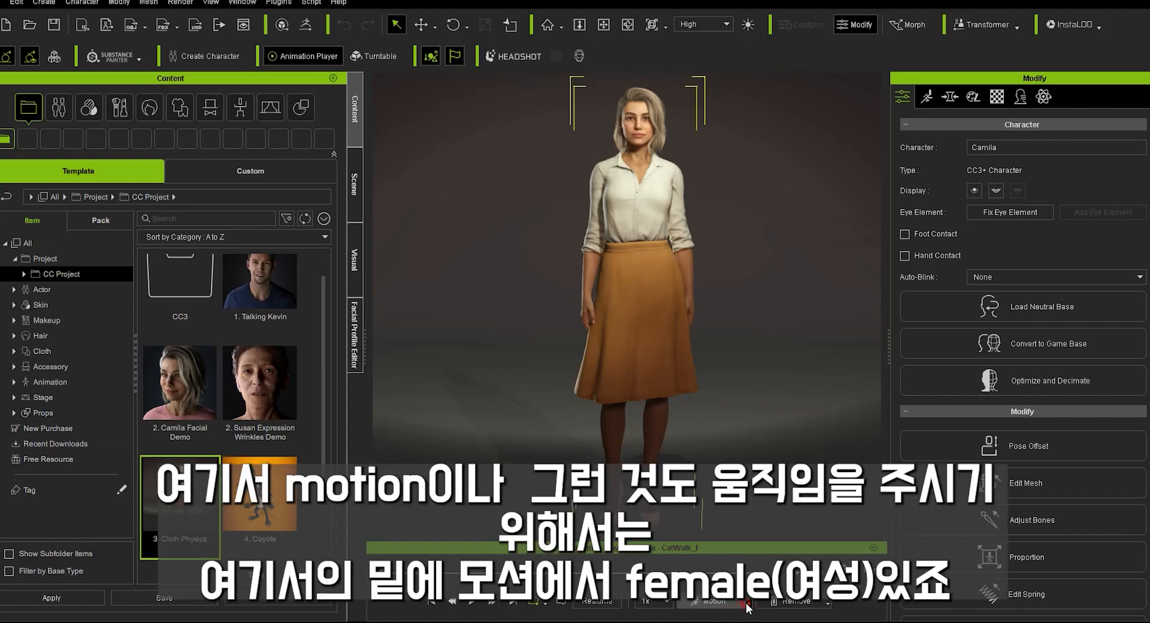
- Apply the female Idle01_F acting motion to the character, play the animation and stop it
left_click(748, 606)
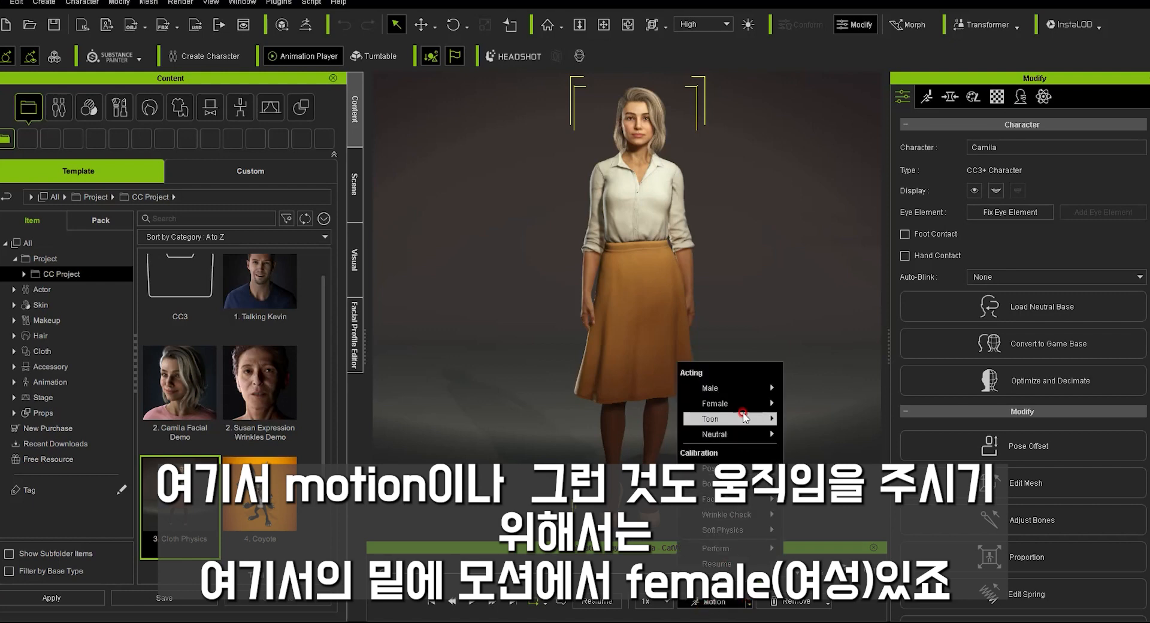
mouse_move(745, 407)
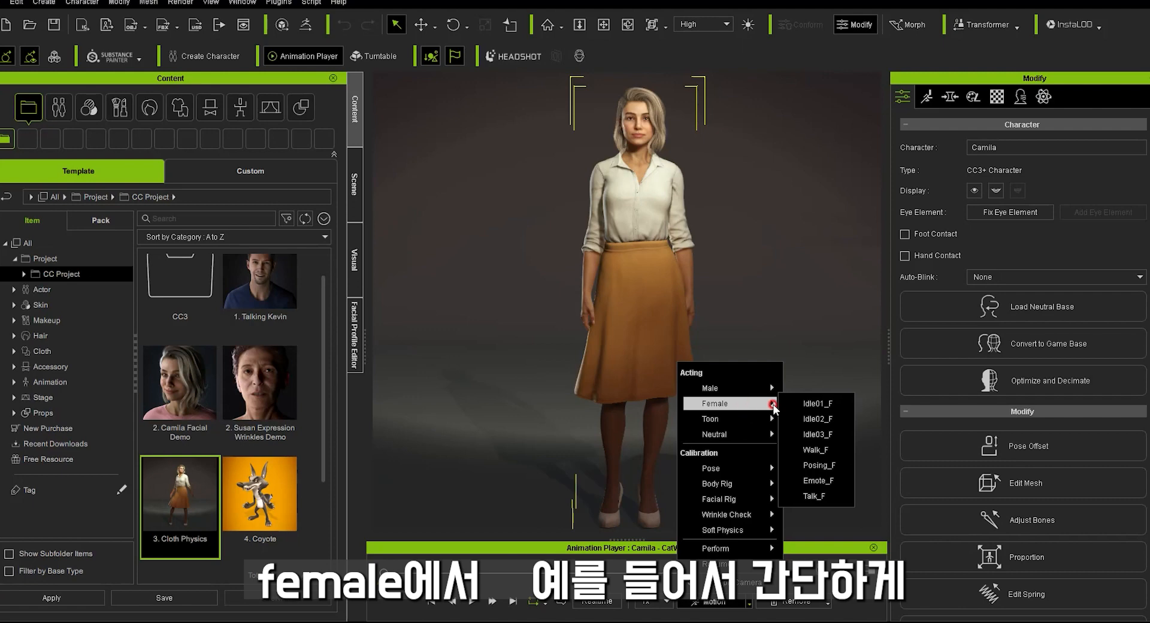
left_click(811, 404)
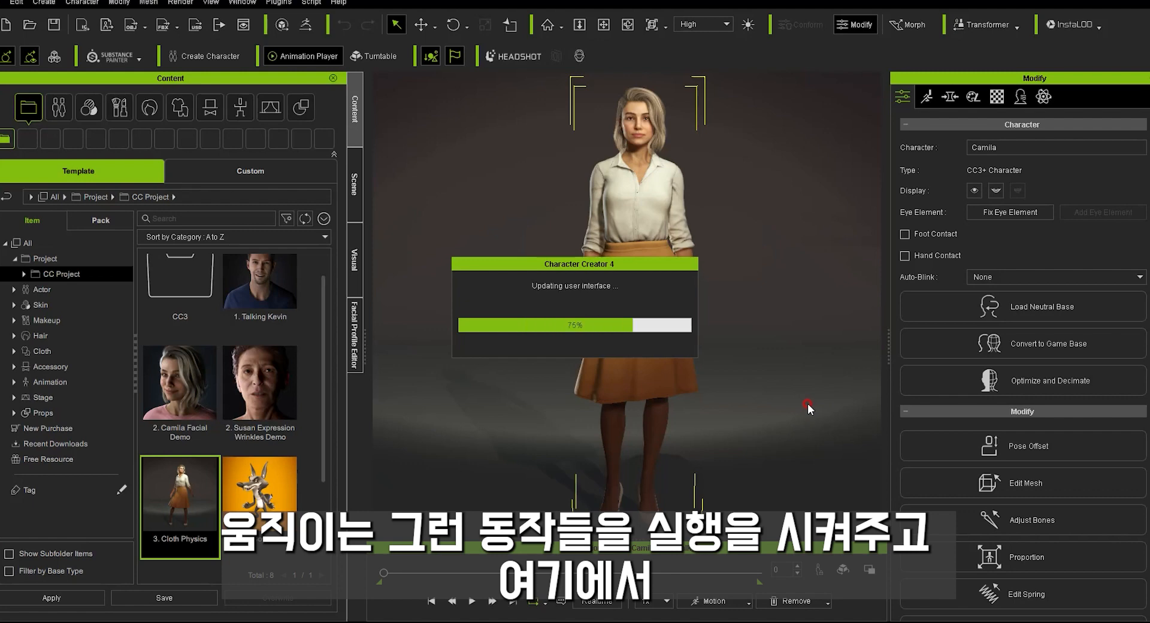
left_click(471, 604)
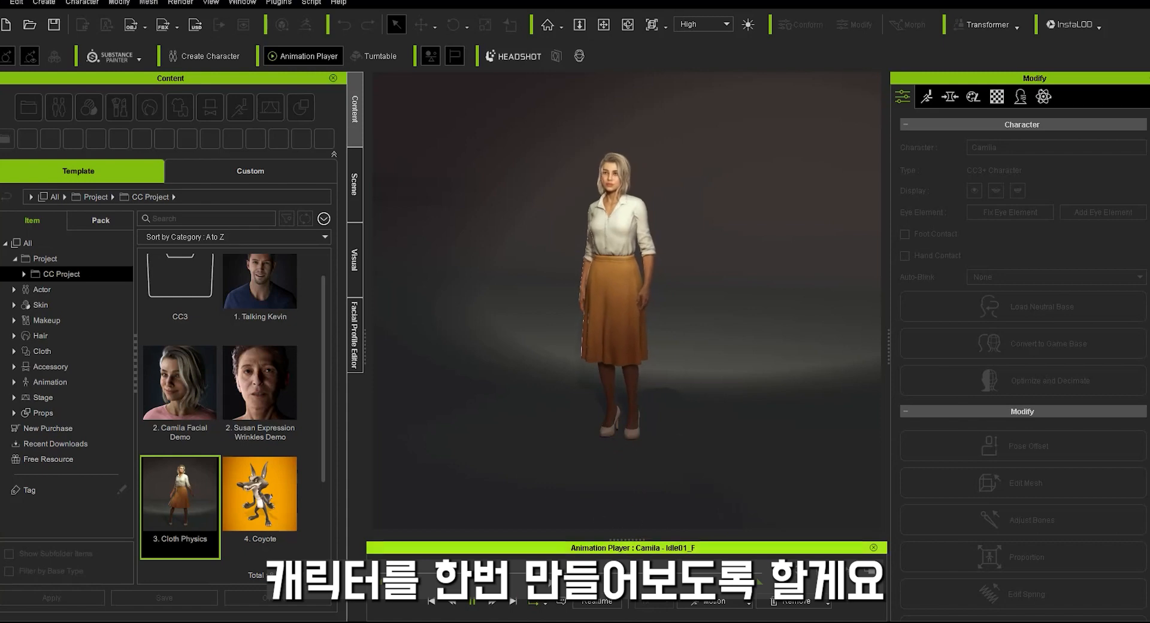
left_click(462, 606)
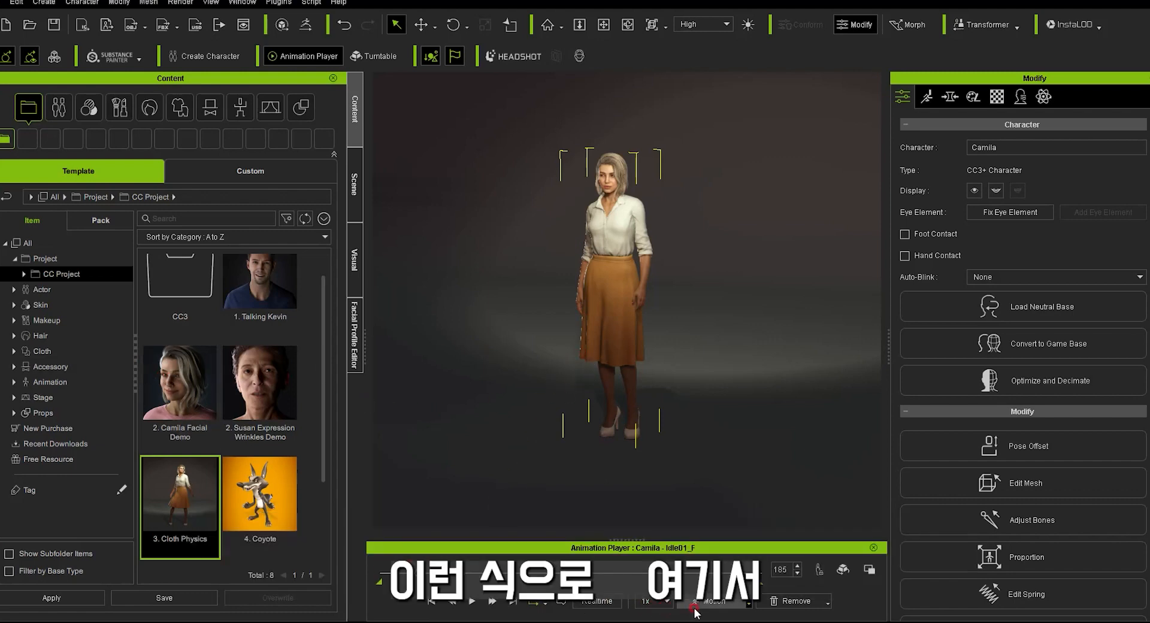
- Apply the CatWalk_F soft physics motion to the female character, play the animation and stop it
left_click(747, 604)
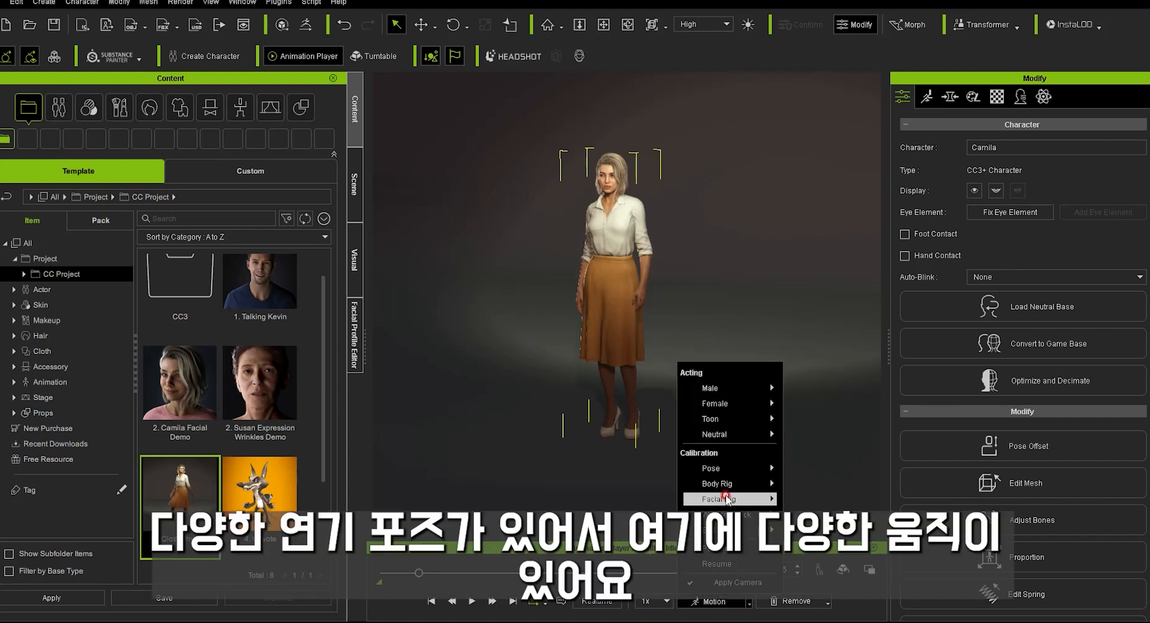
mouse_move(724, 474)
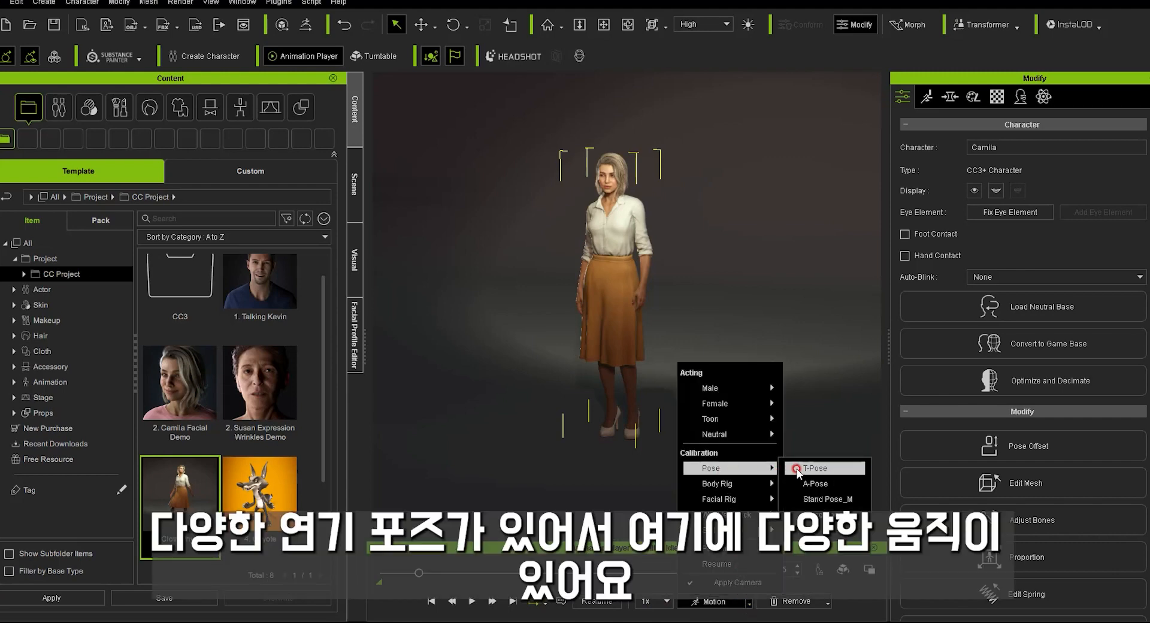
mouse_move(760, 485)
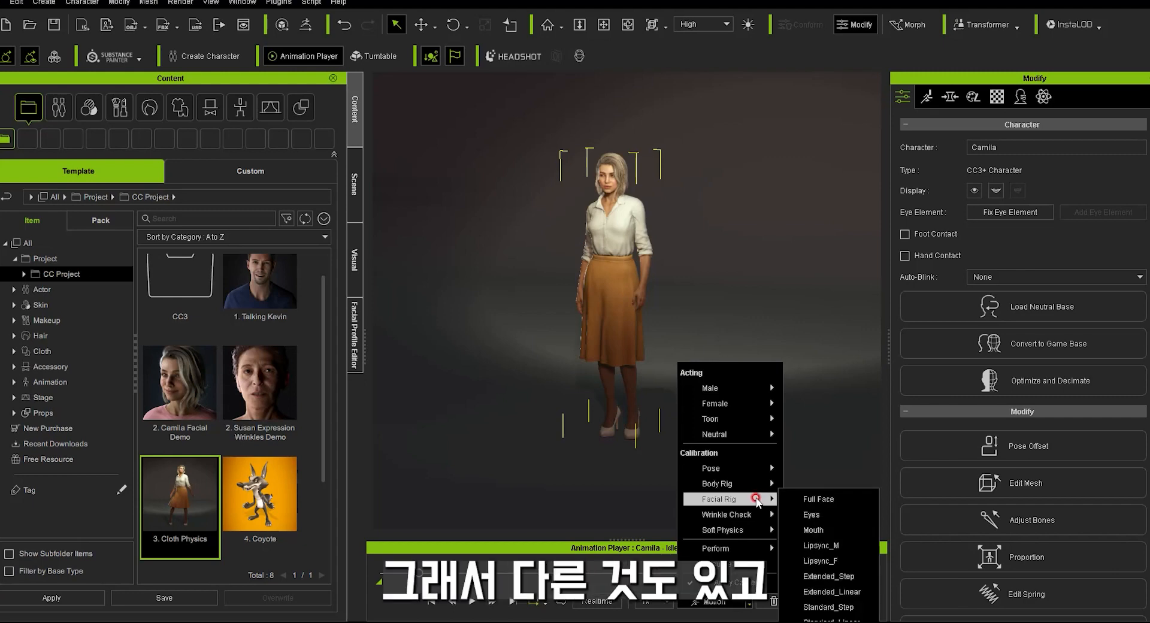
mouse_move(756, 531)
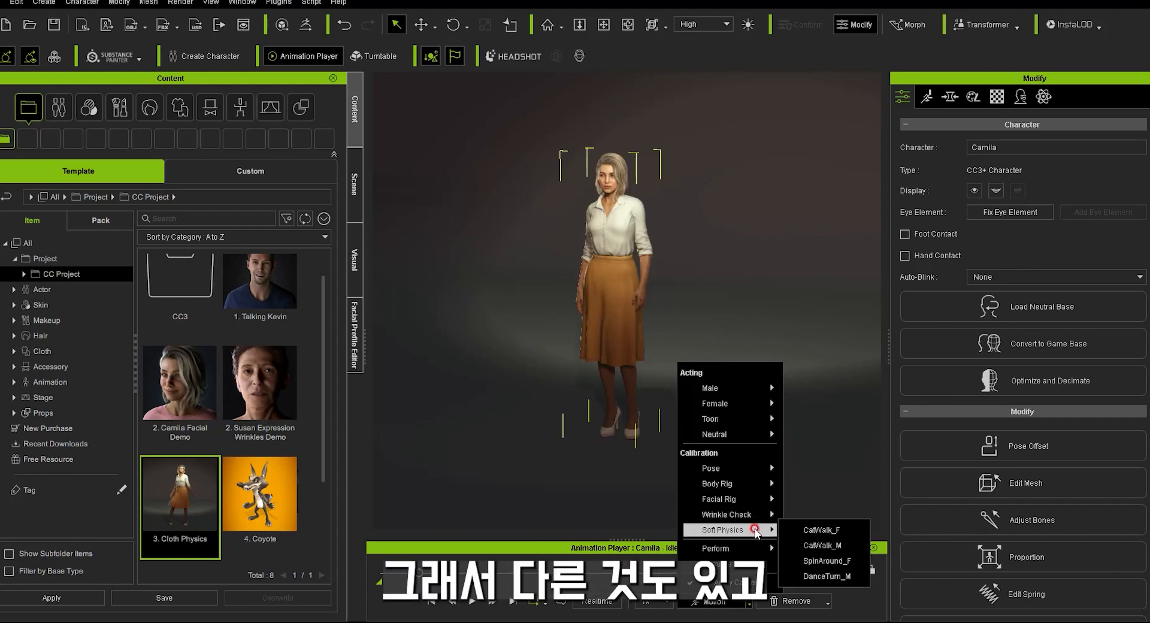
left_click(818, 531)
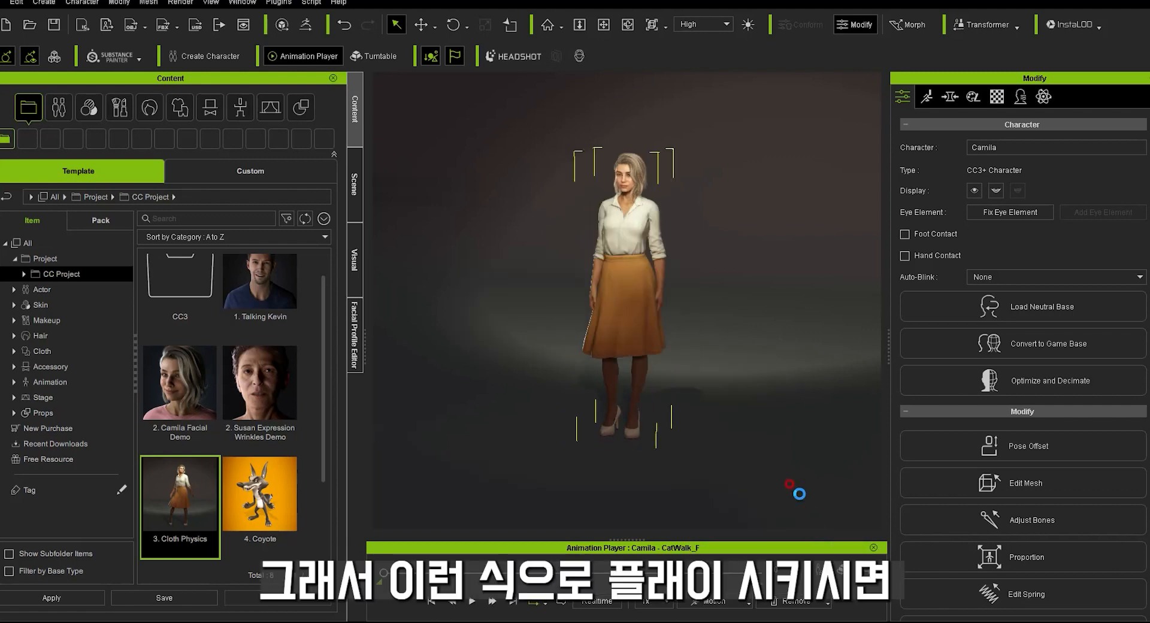
left_click(472, 601)
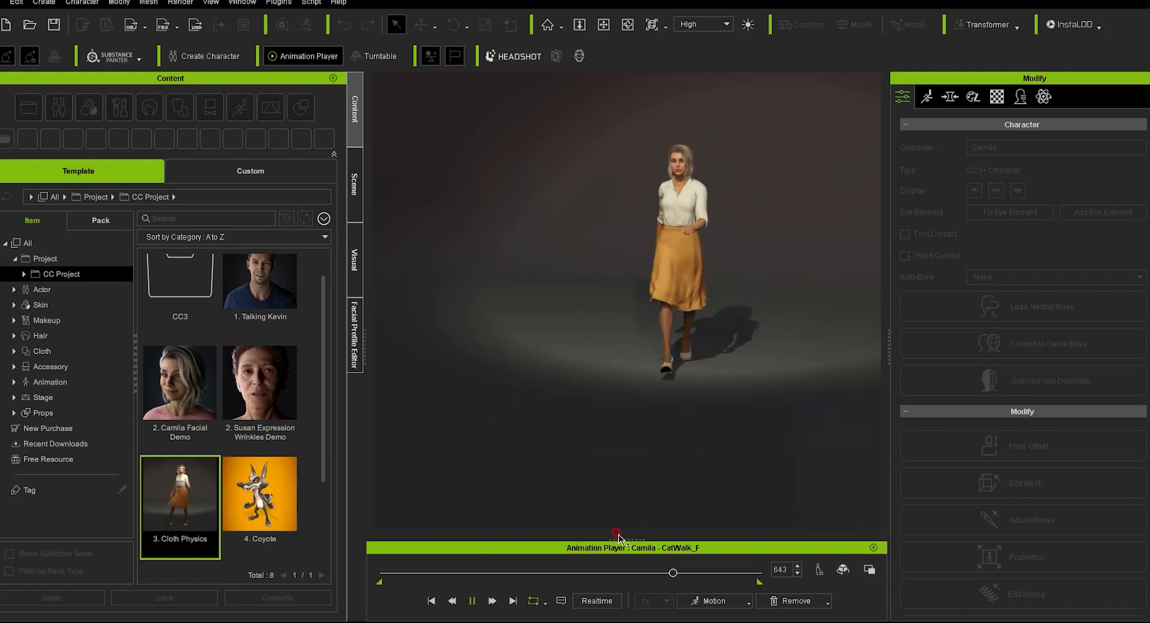
left_click(472, 601)
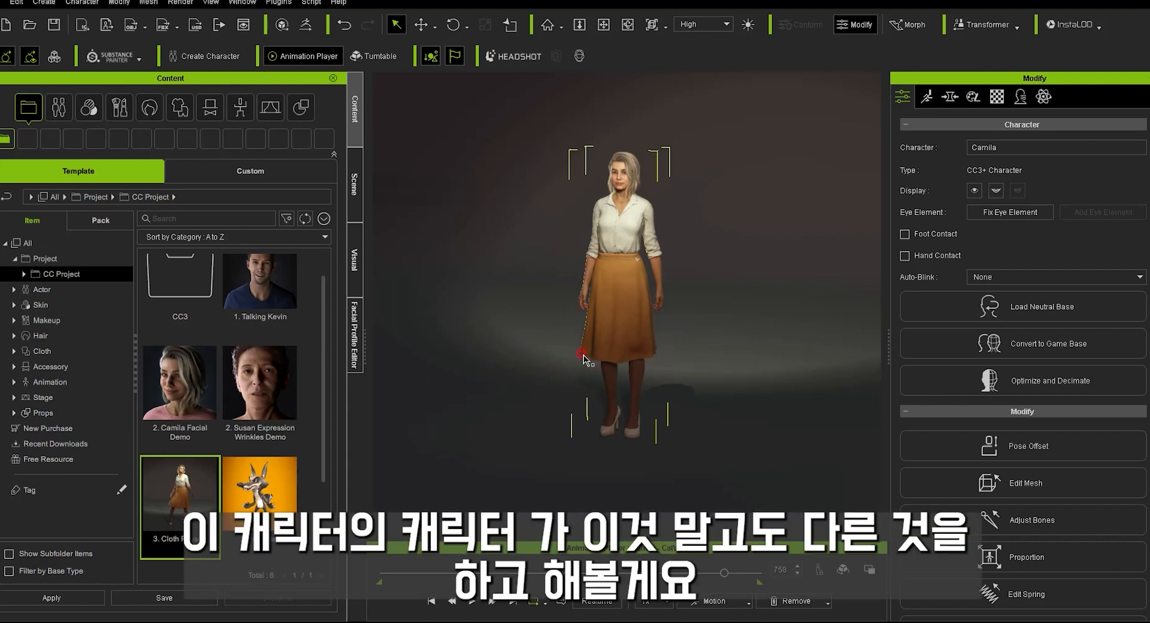
- Delete the female character from the scene and open the Headshot plugin
left_click(607, 345)
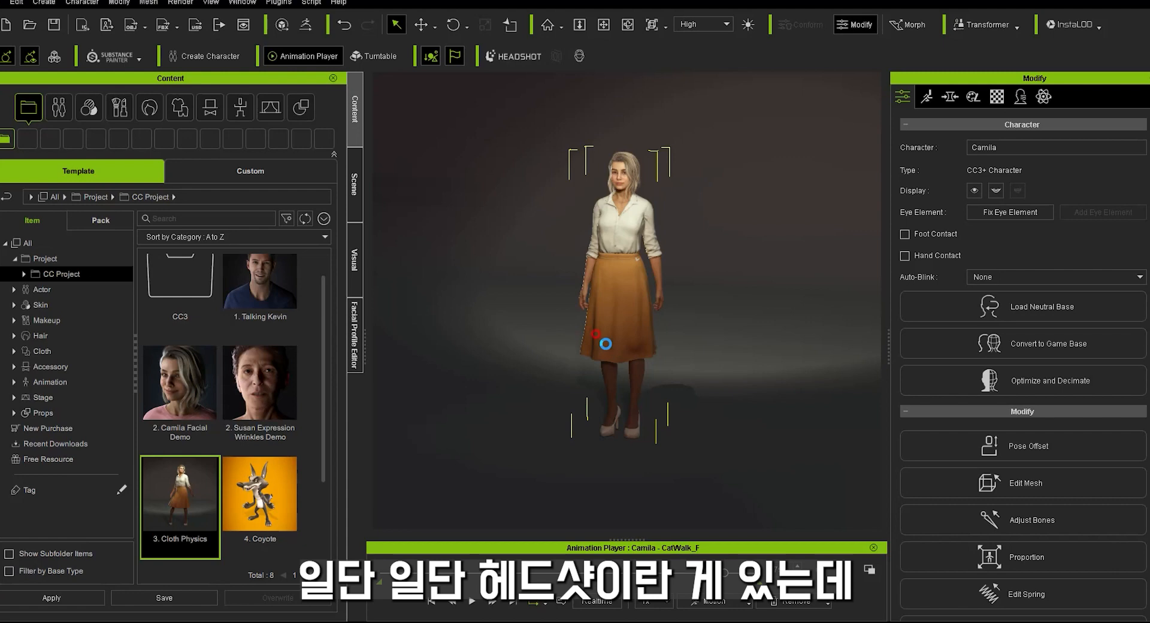
key("Delete")
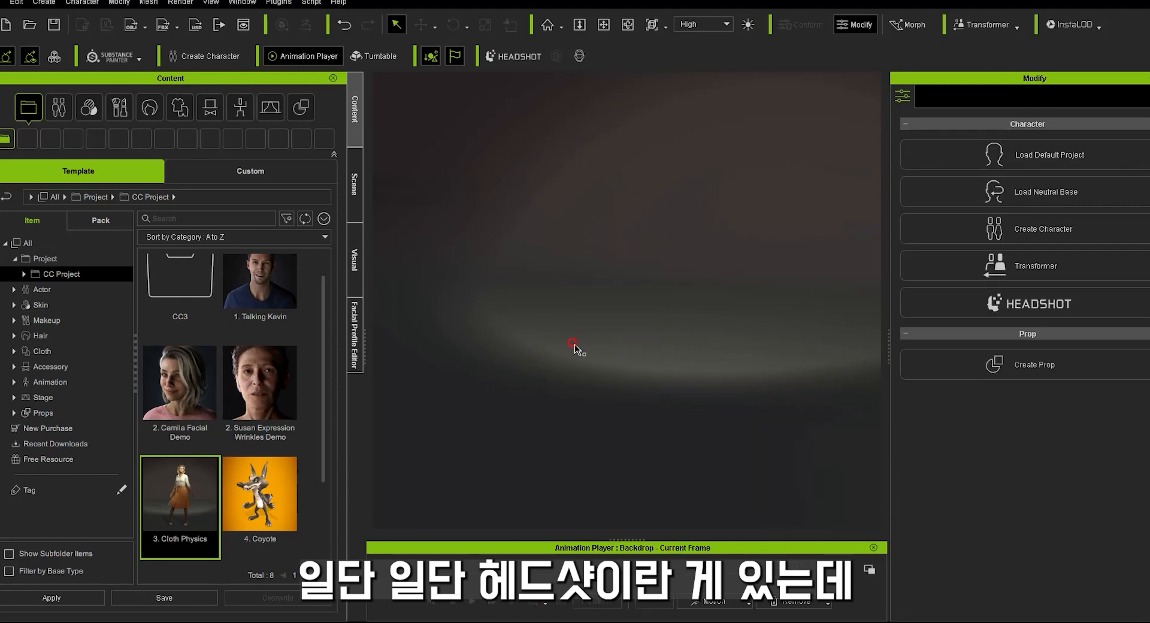
left_click(975, 305)
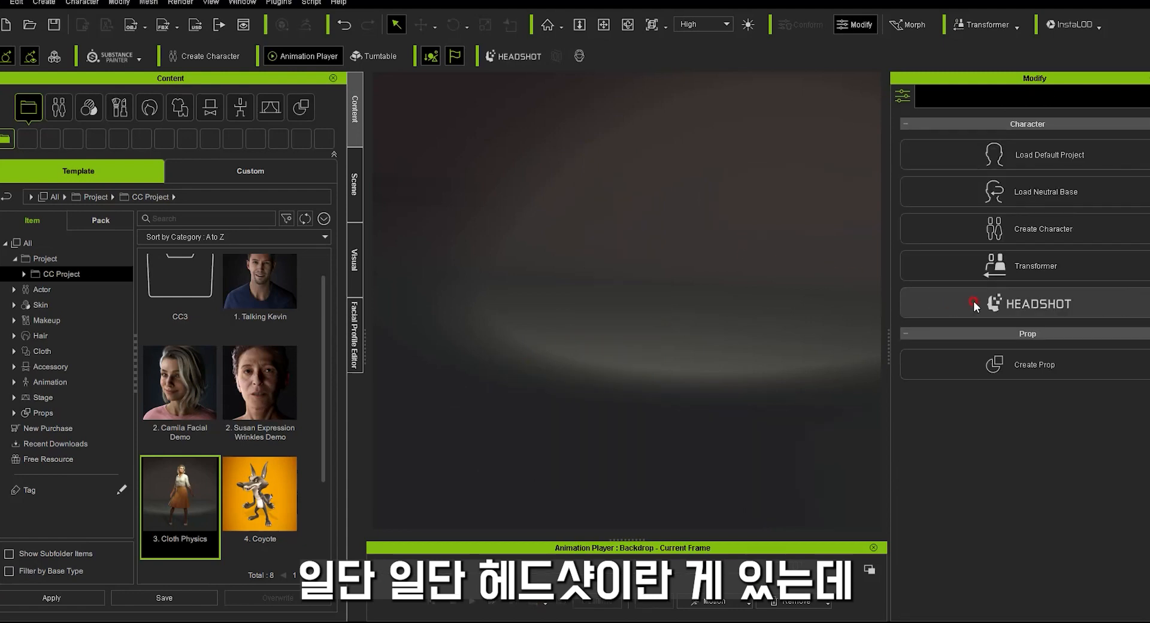
left_click(1028, 305)
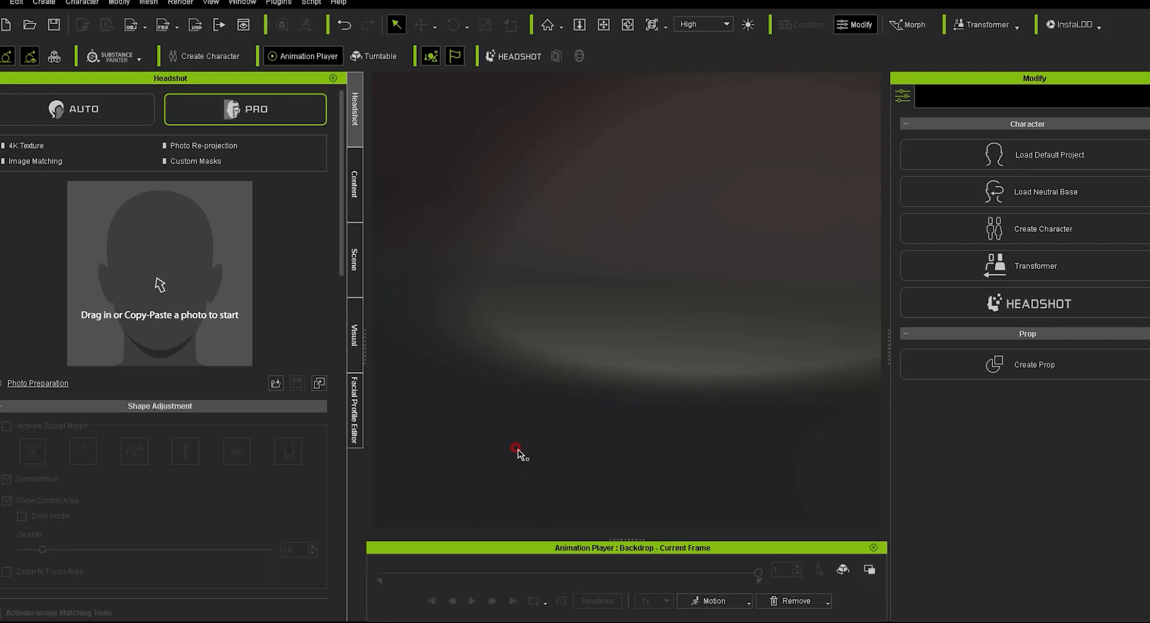
- Switch to File Explorer and browse to the ing\이재명 photo folder on the backup_mister3d (G:) drive
key("super+e")
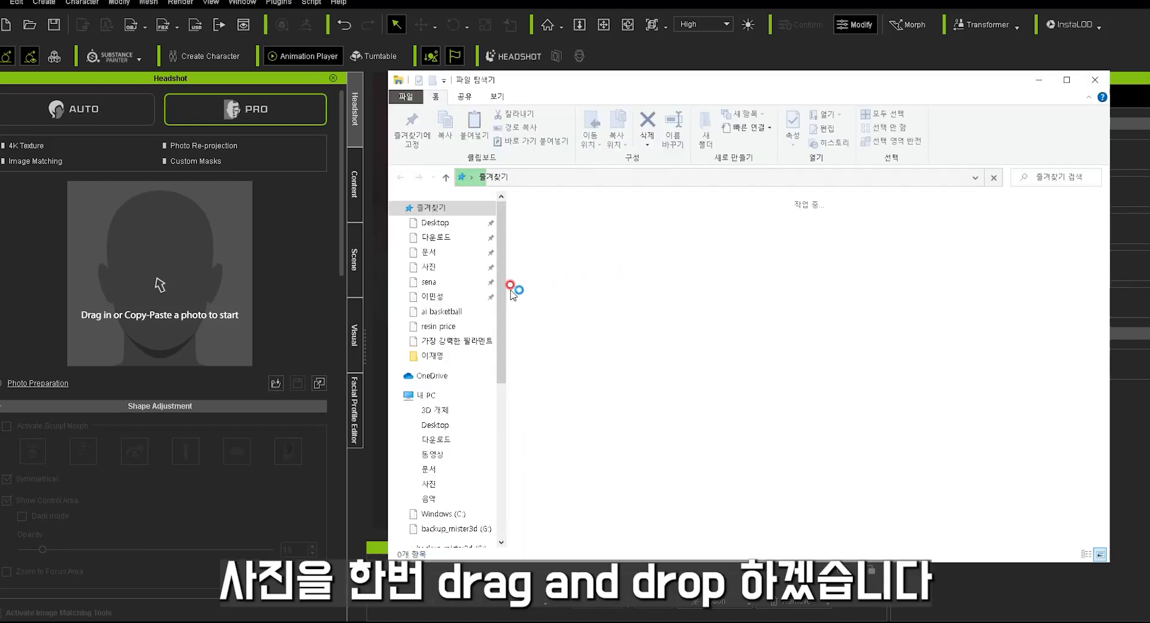
left_click_drag(502, 313, 510, 456)
left_click(433, 513)
double_click(615, 246)
scroll(573, 479, "down", 5)
double_click(570, 529)
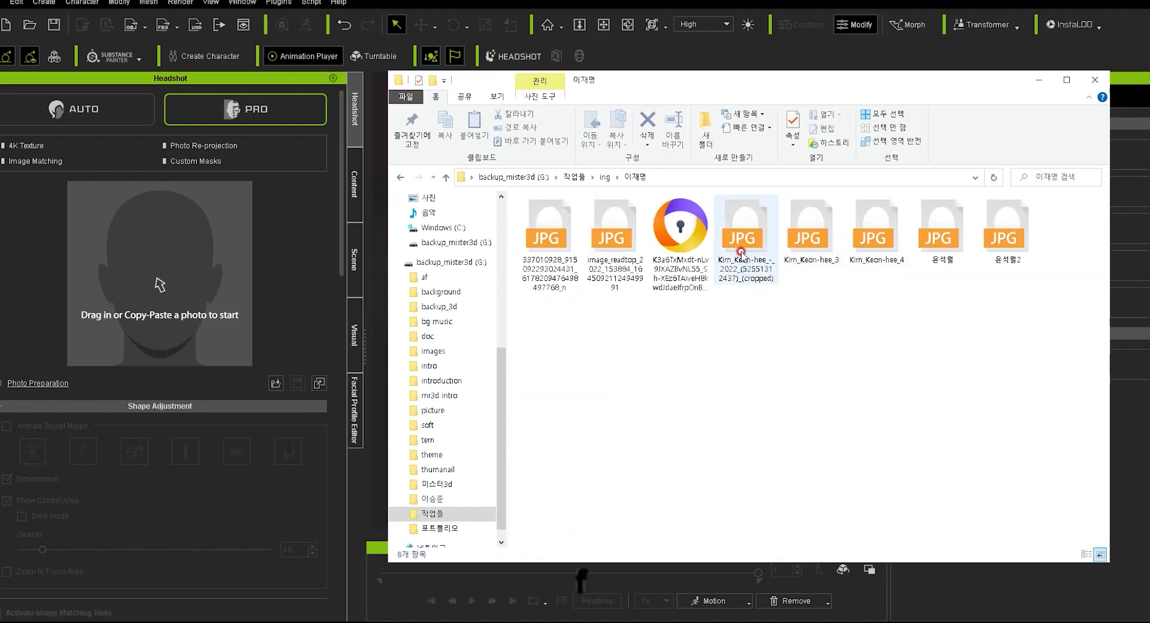
- Load the cropped Kim_Keon-hee 2022 JPG into Headshot's photo area and bring the Generate Character dialog forward
left_click_drag(742, 252, 311, 316)
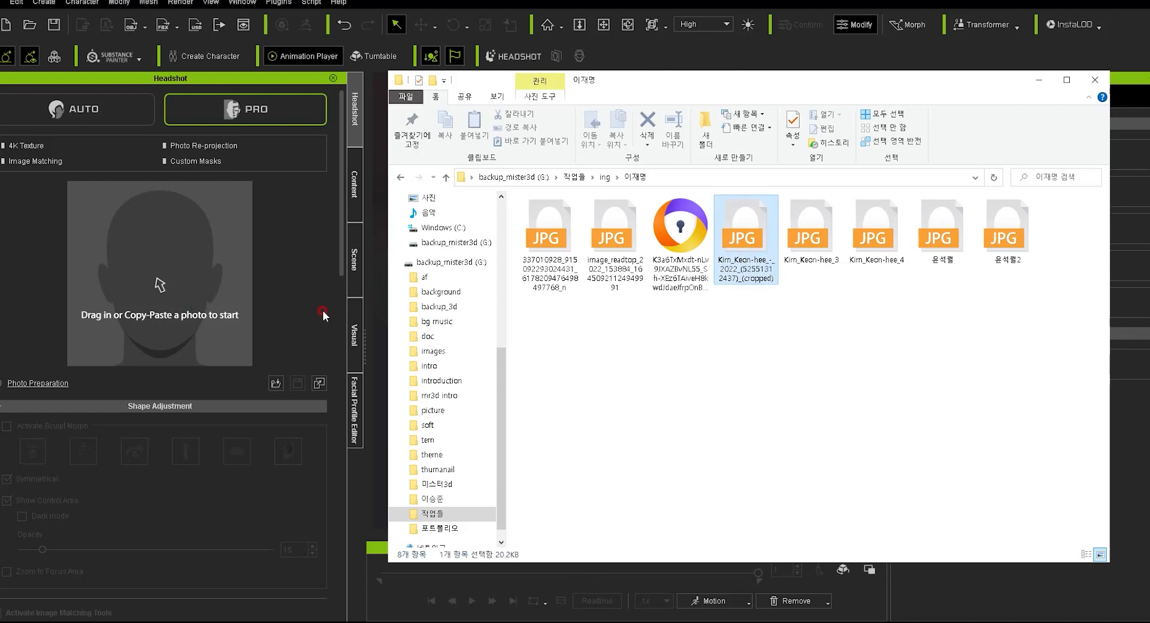
mouse_move(744, 232)
left_mouse_down()
mouse_move(665, 240)
mouse_move(744, 236)
left_mouse_up()
left_click_drag(677, 85, 1033, 87)
left_click(558, 158)
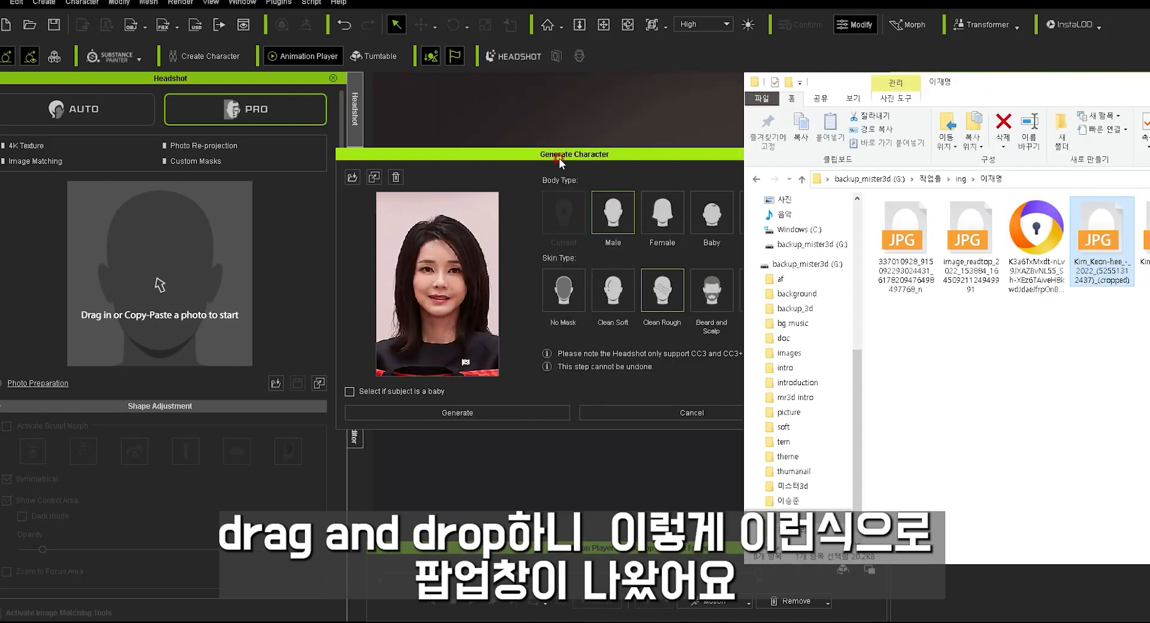
- Generate a Pro-mode character from the photo with the Female body type and Clean Soft skin
left_click_drag(559, 157, 516, 153)
left_click(615, 217)
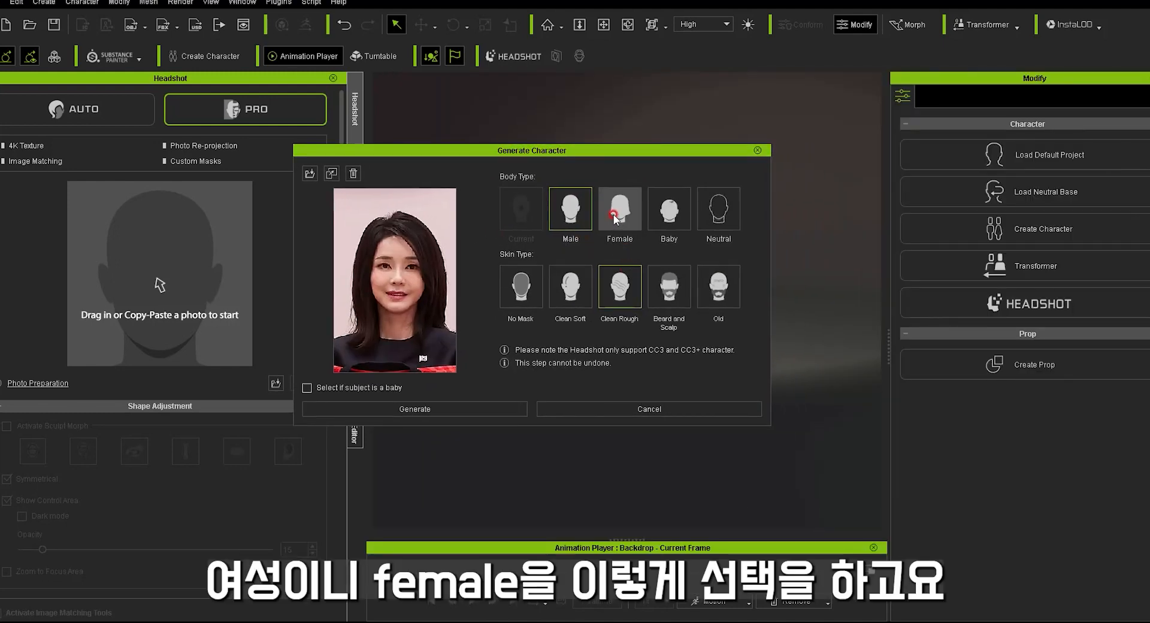
left_click(618, 217)
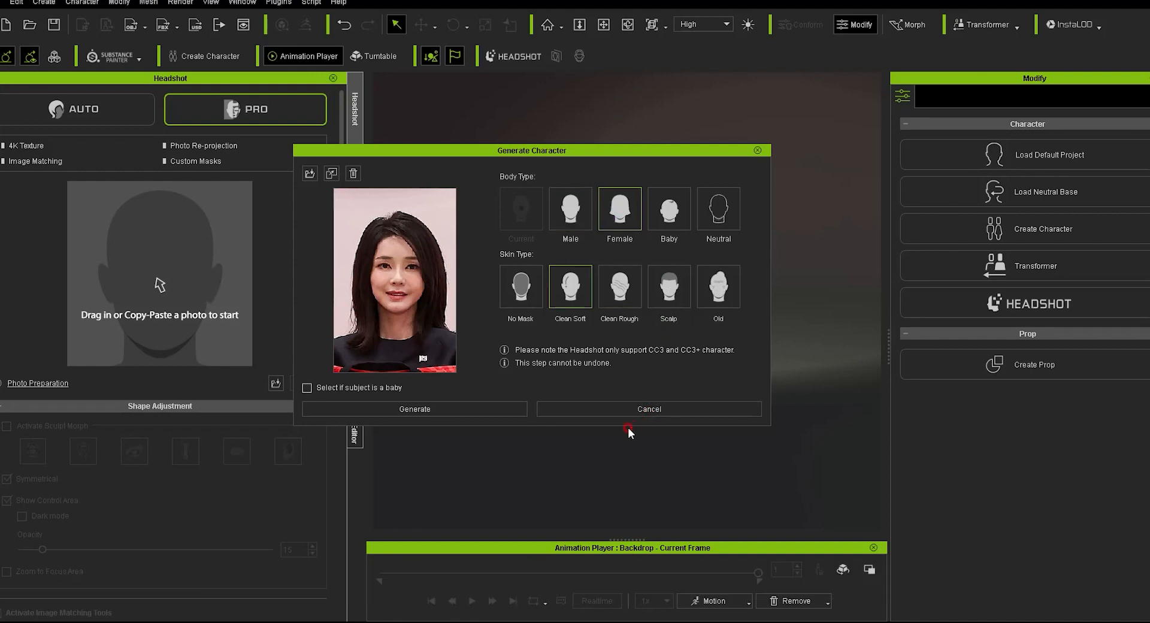
left_click(462, 413)
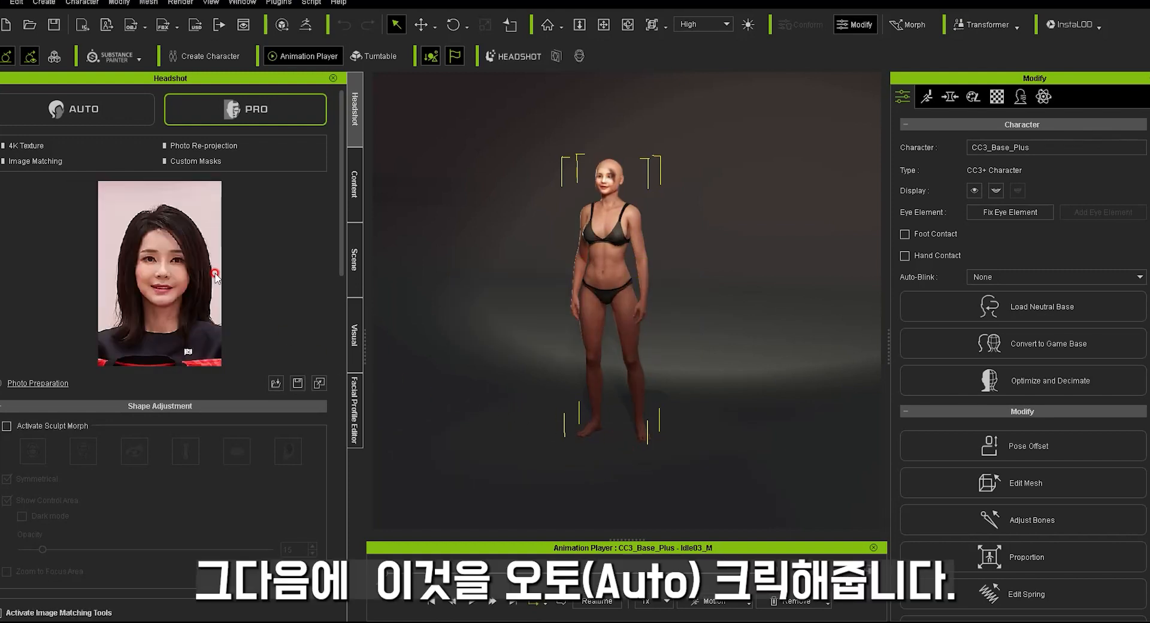
- Switch Headshot to Auto mode and regenerate the character with the Current body type and No Mask skin
left_click(111, 114)
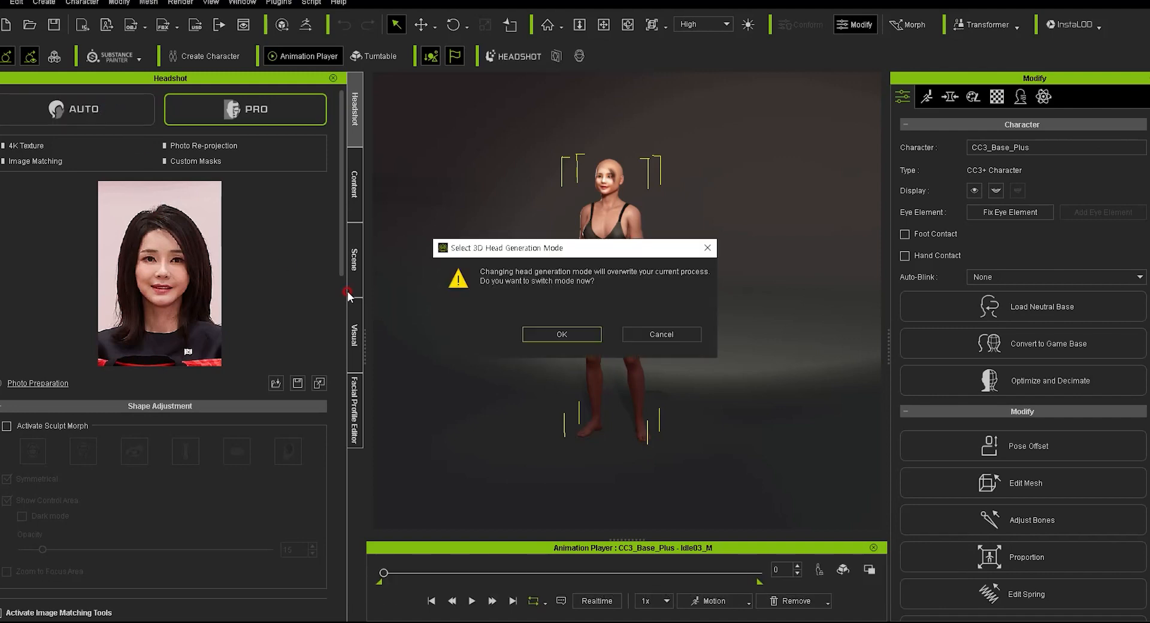
left_click(556, 339)
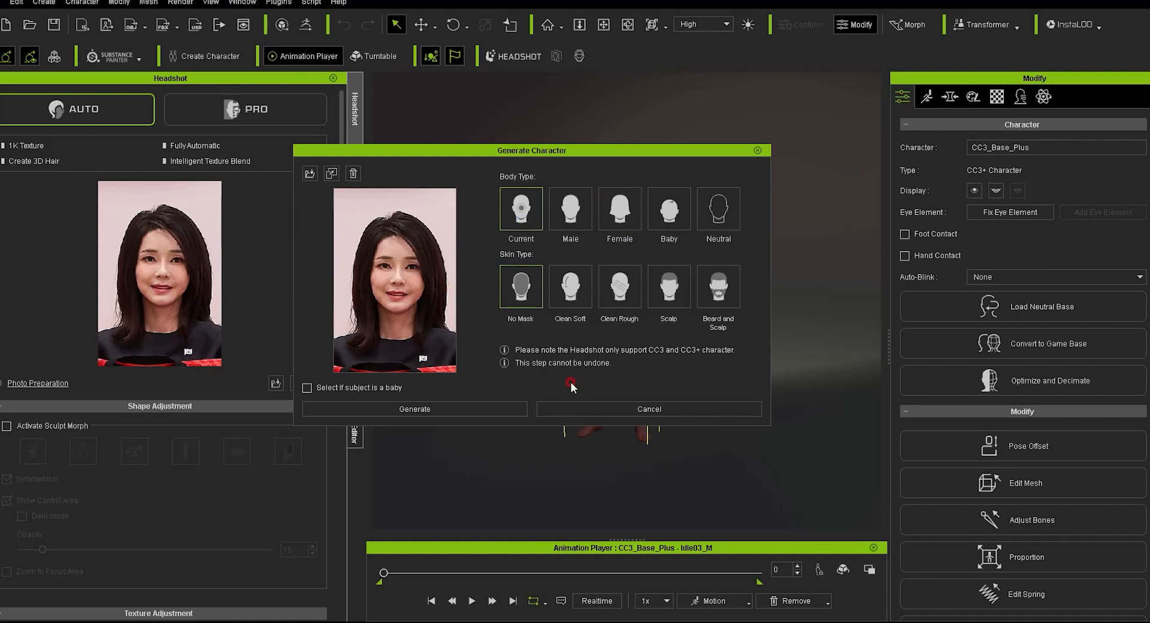
left_click(424, 411)
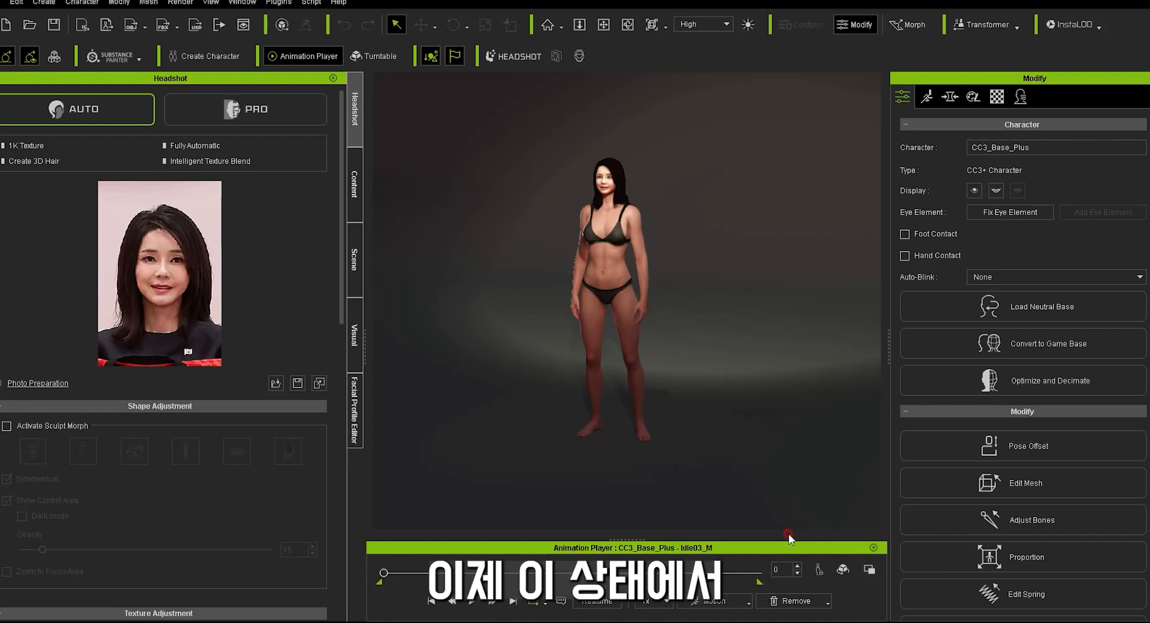
- Apply the CatWalk_M soft physics motion to the generated character
left_click(757, 593)
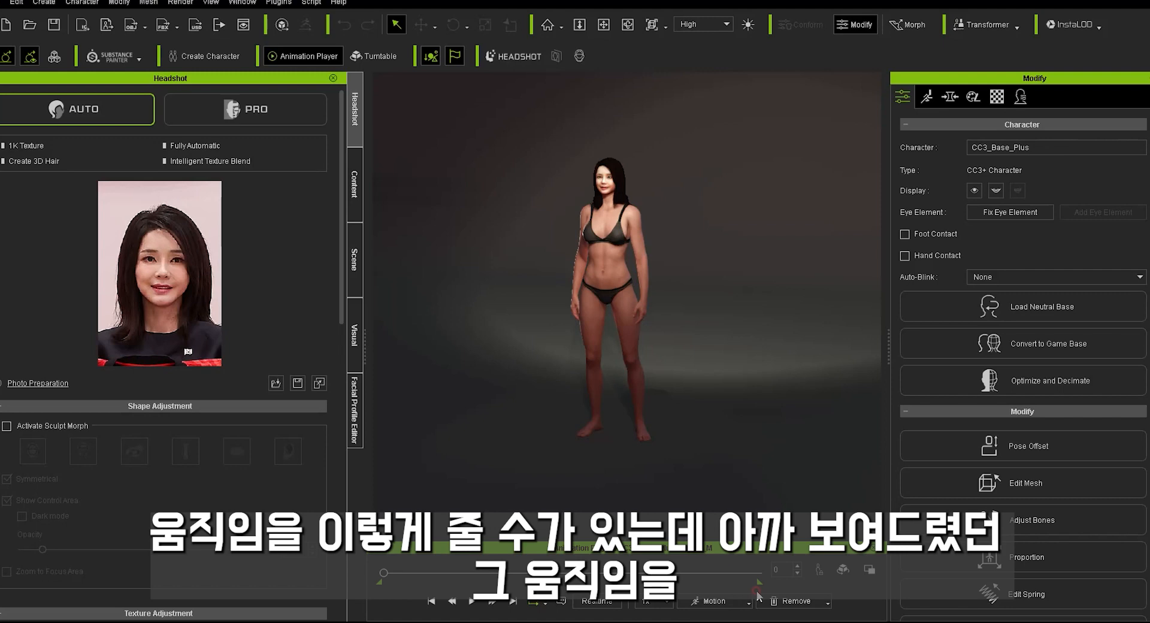
left_click(737, 606)
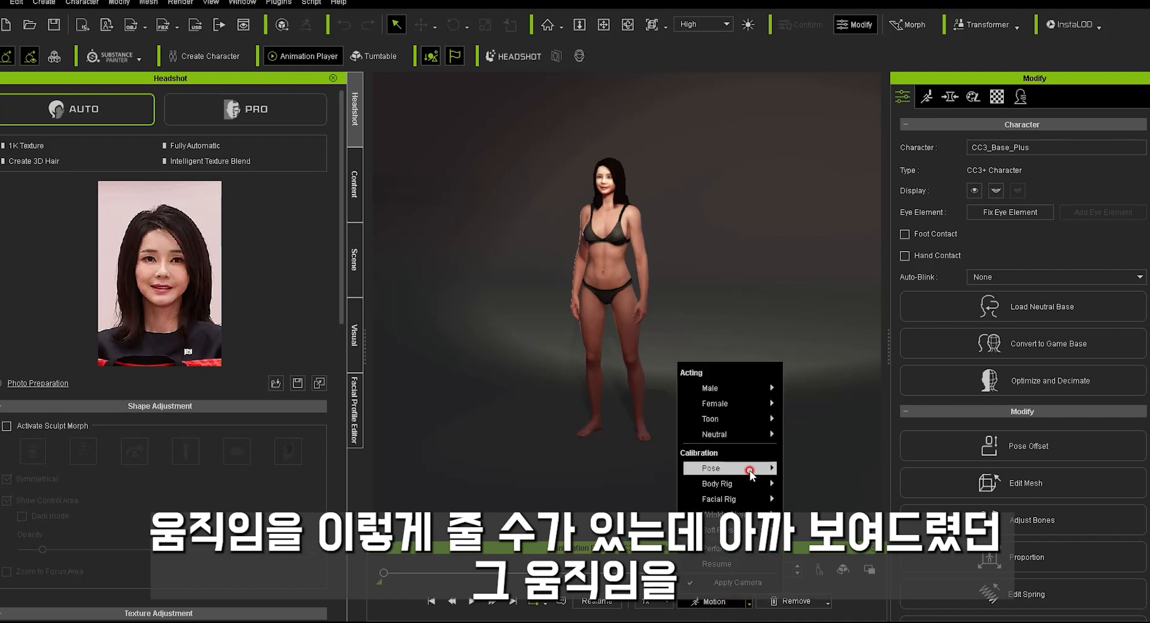
mouse_move(751, 472)
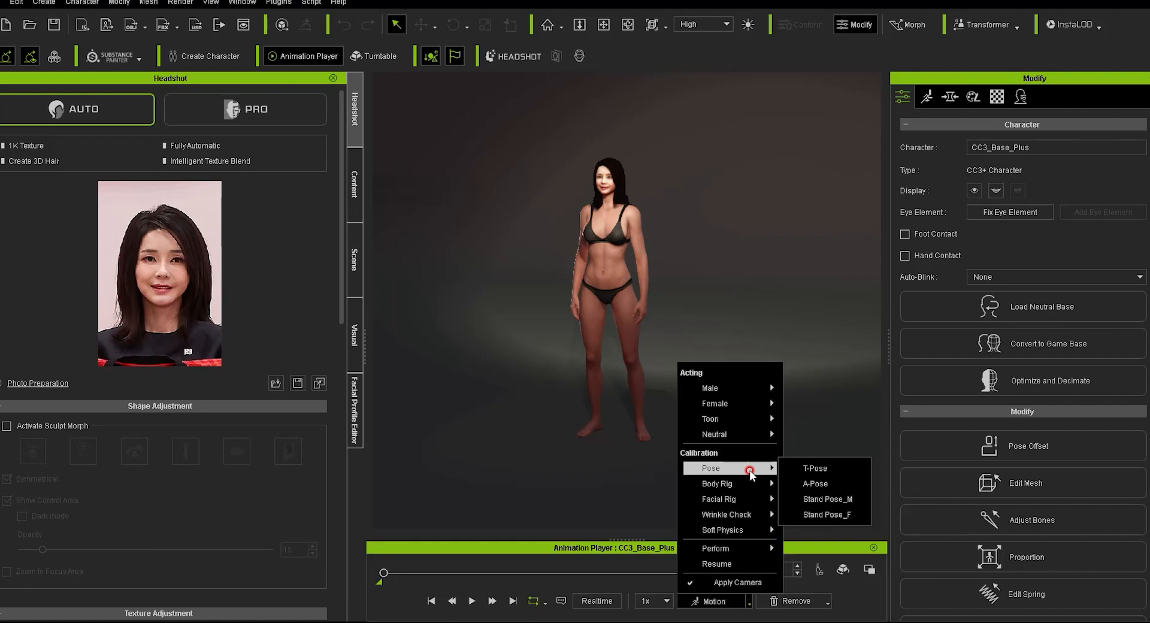
mouse_move(748, 519)
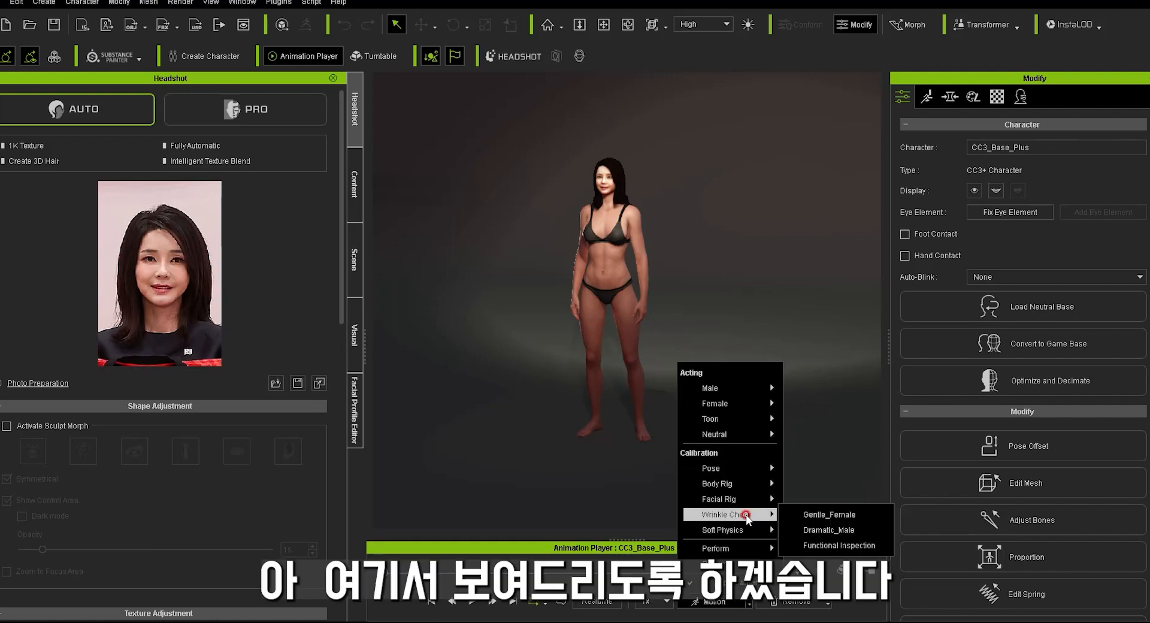
mouse_move(743, 407)
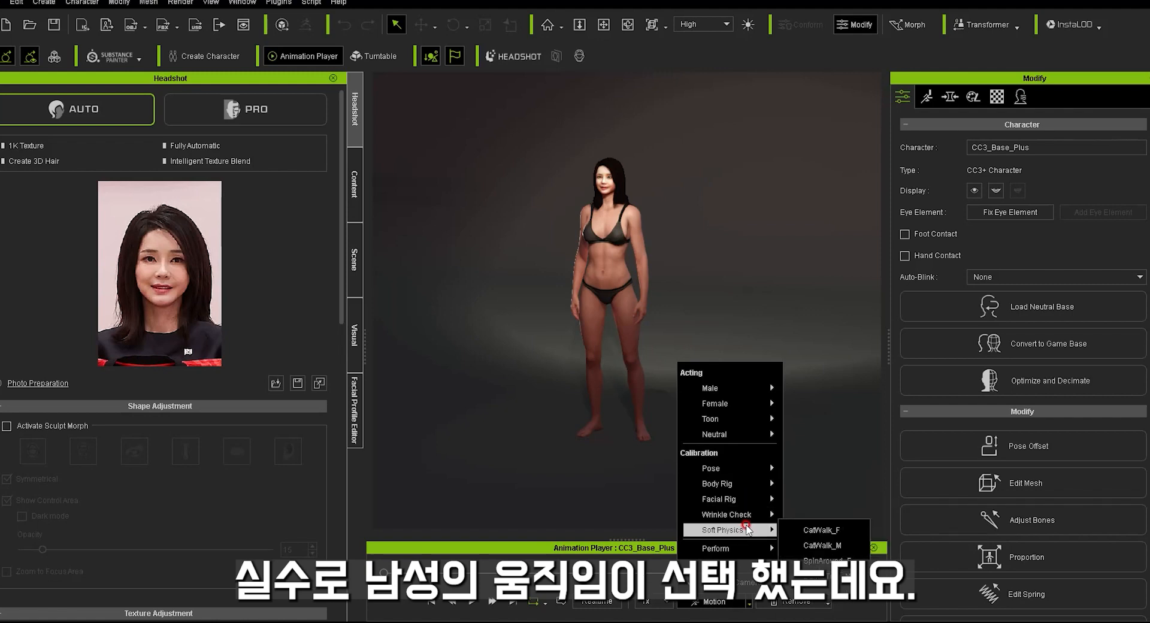
left_click(822, 545)
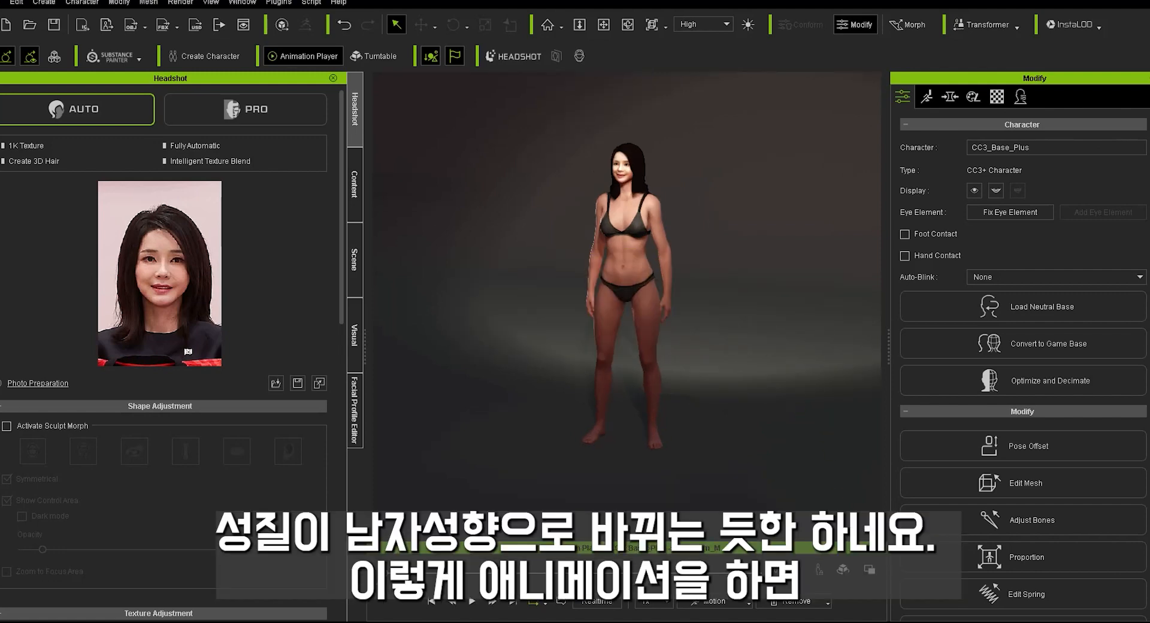
- Preview the character's motion, and look through the Pants, Coats and Full-body clothing in the content library's Cloth category
left_click(473, 601)
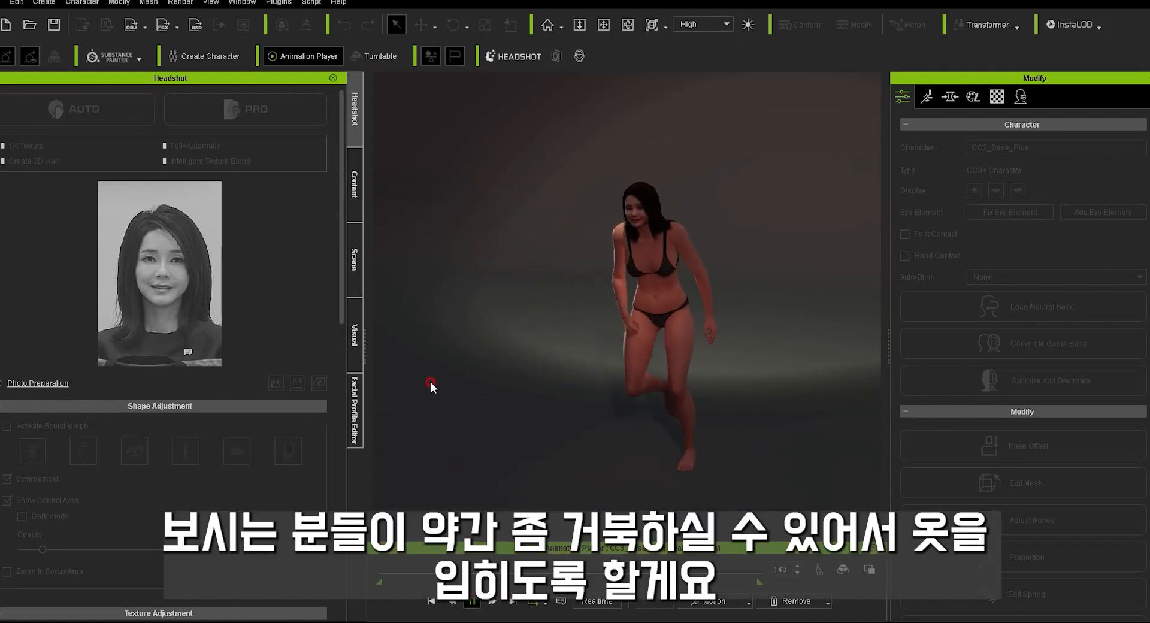
left_click(354, 185)
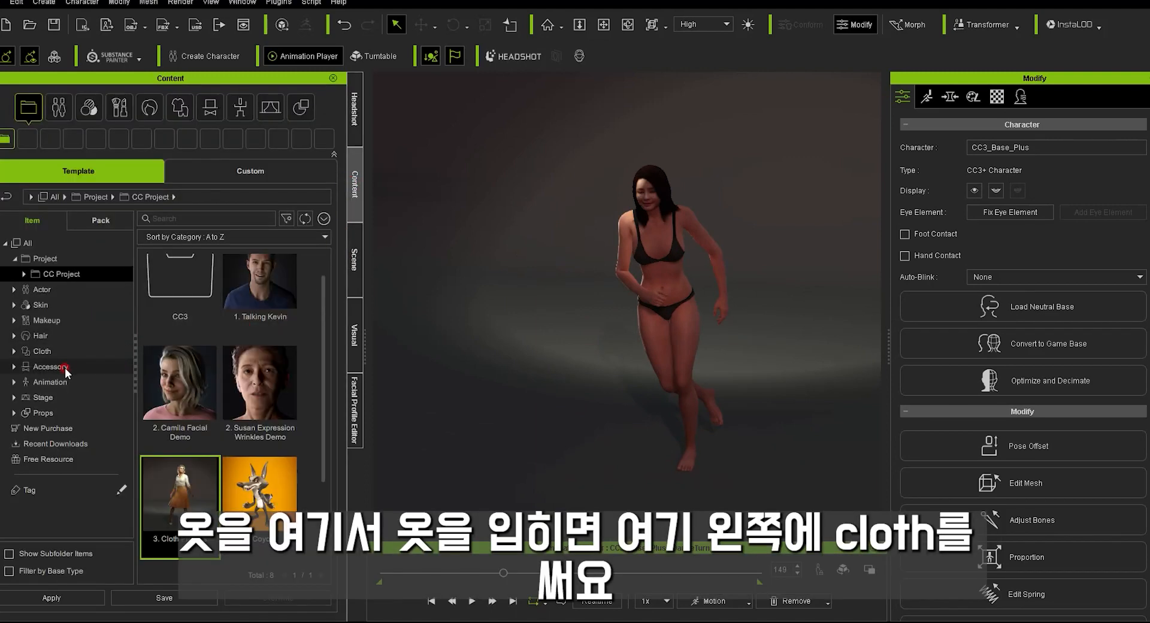
left_click(14, 351)
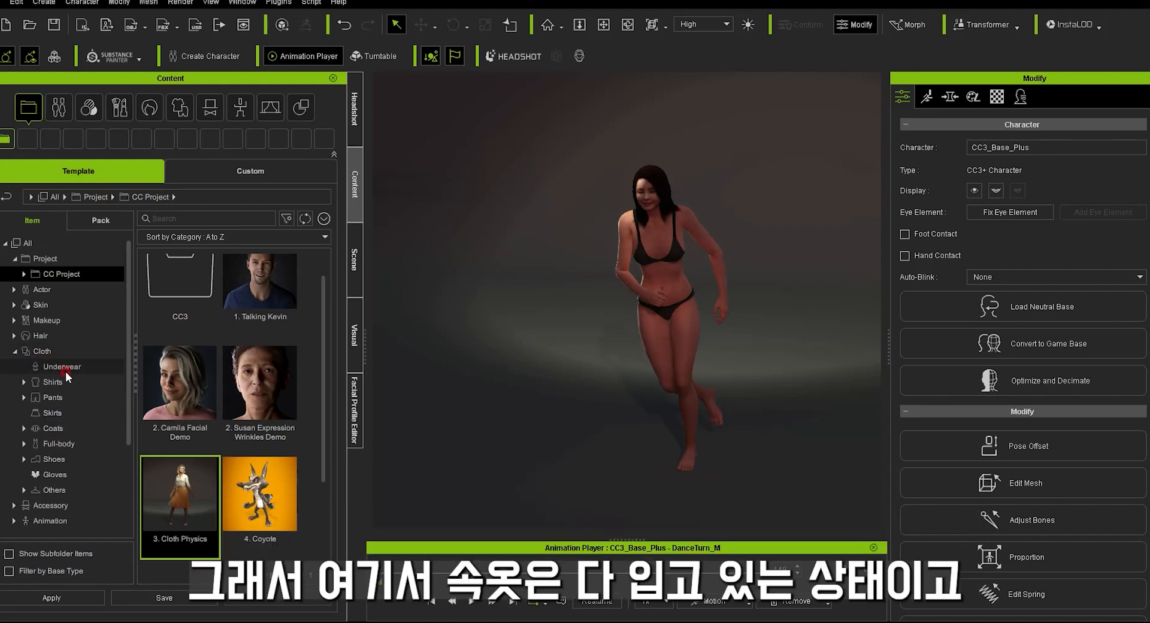
left_click(24, 398)
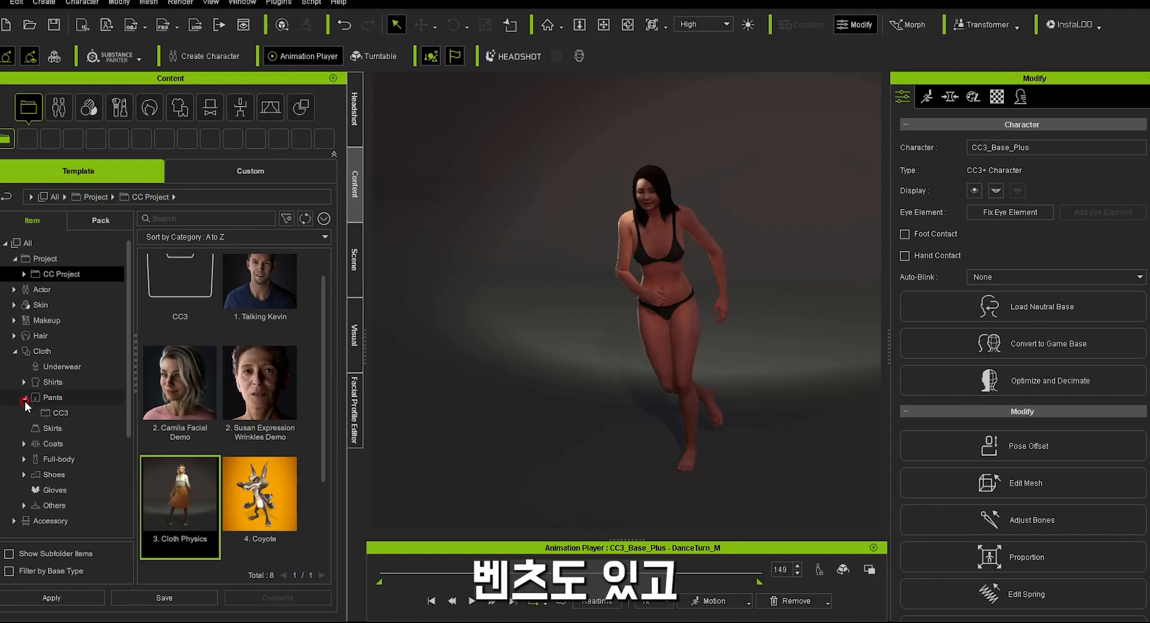
left_click(78, 413)
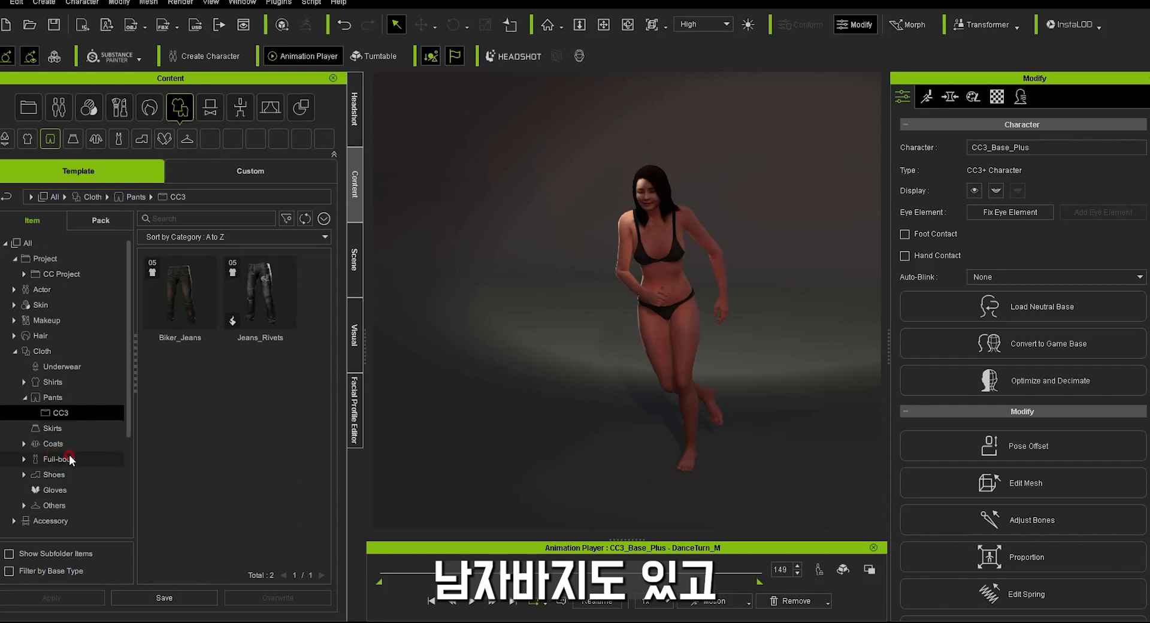
left_click(24, 444)
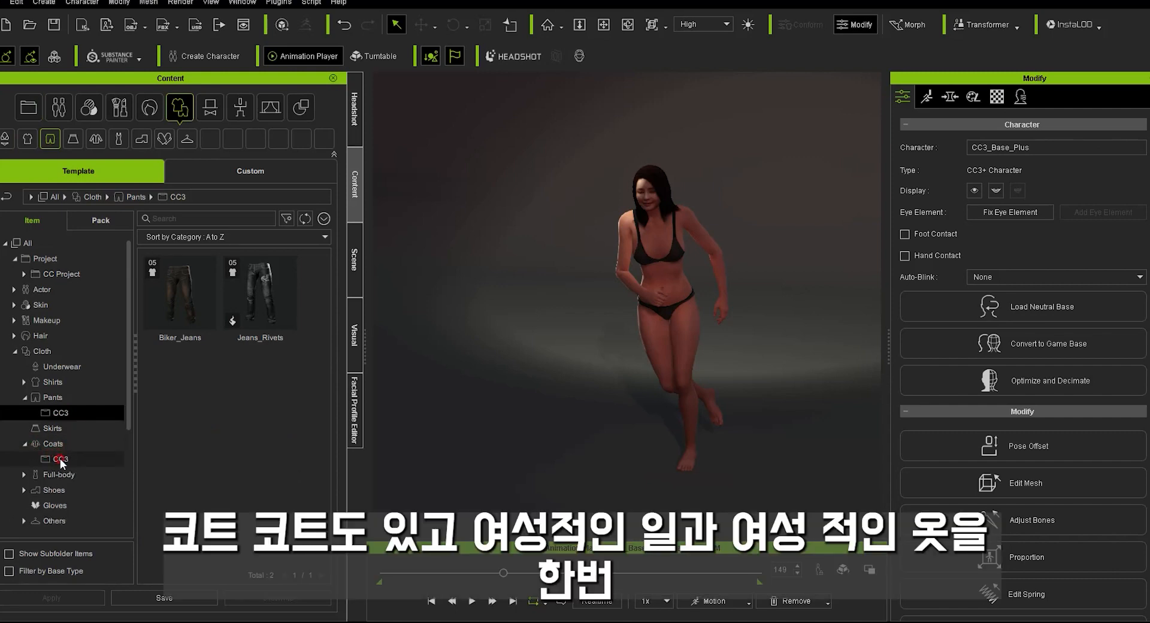
left_click(72, 460)
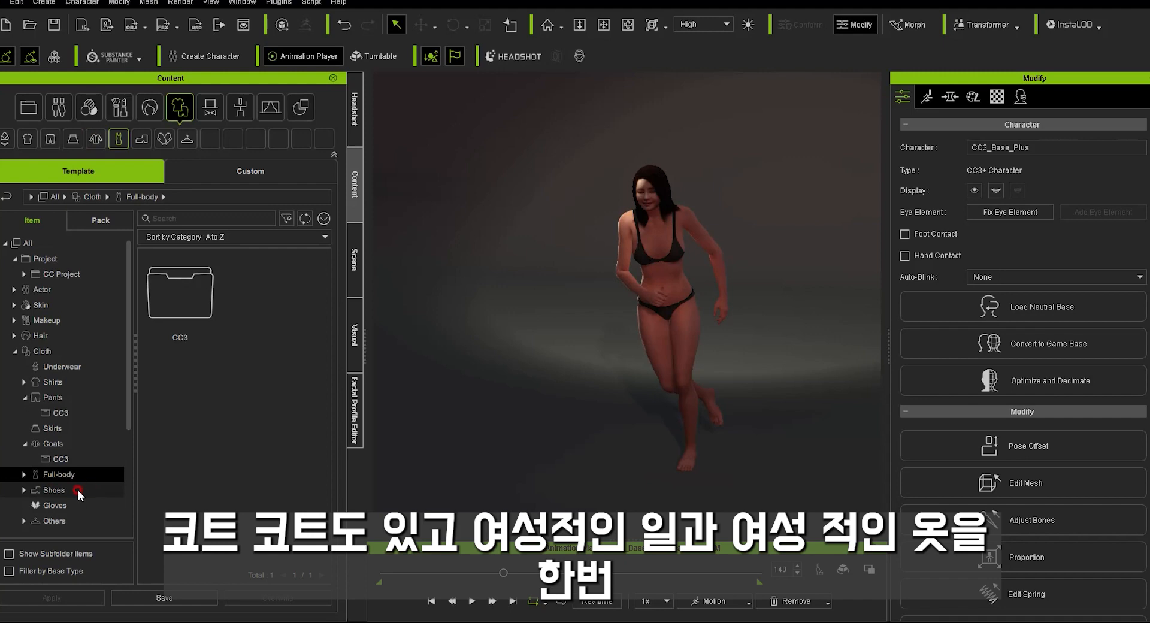
- Browse the Alika, CC3, Hivewire_Huntress and Light Armor clothing sets under Cloth > Others
left_click_drag(128, 393, 124, 482)
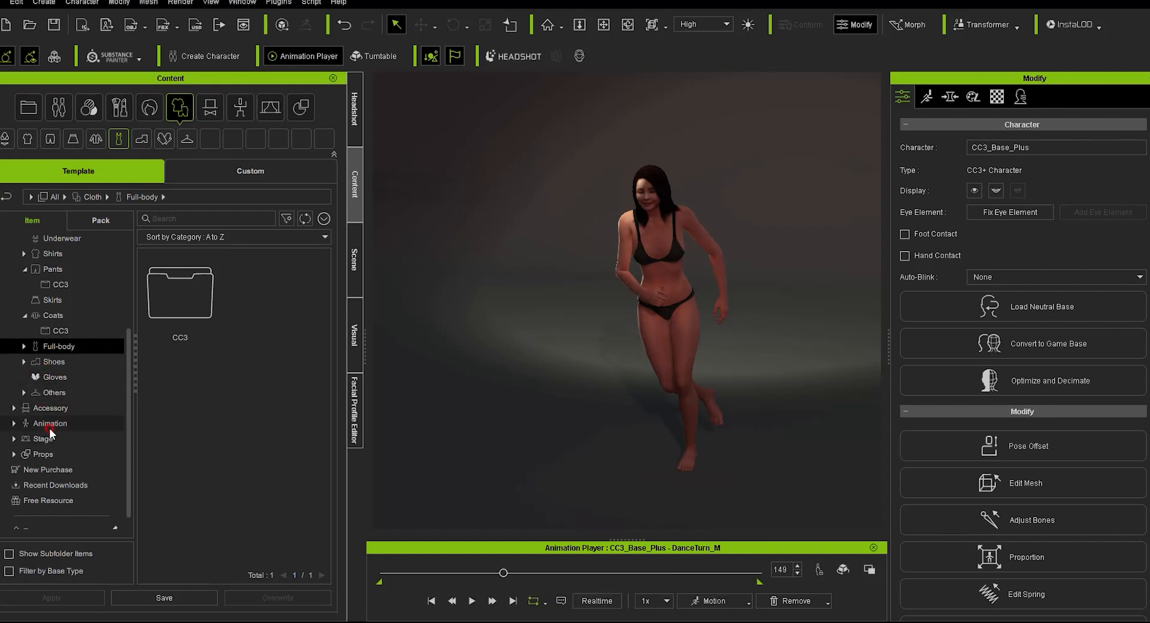
left_click(25, 394)
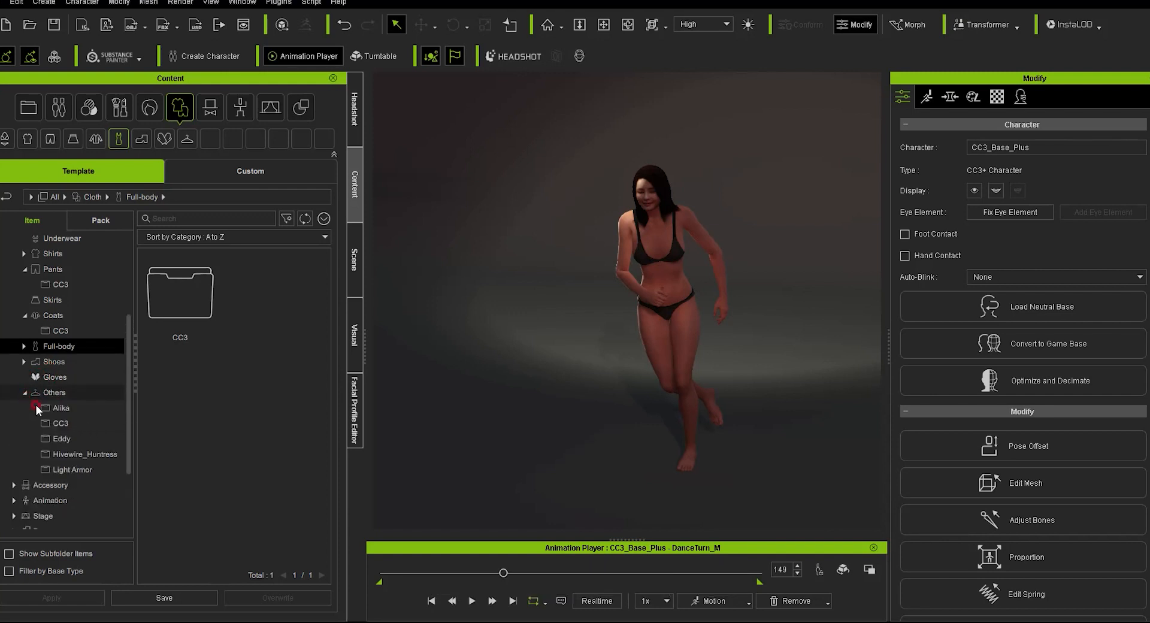
left_click(67, 409)
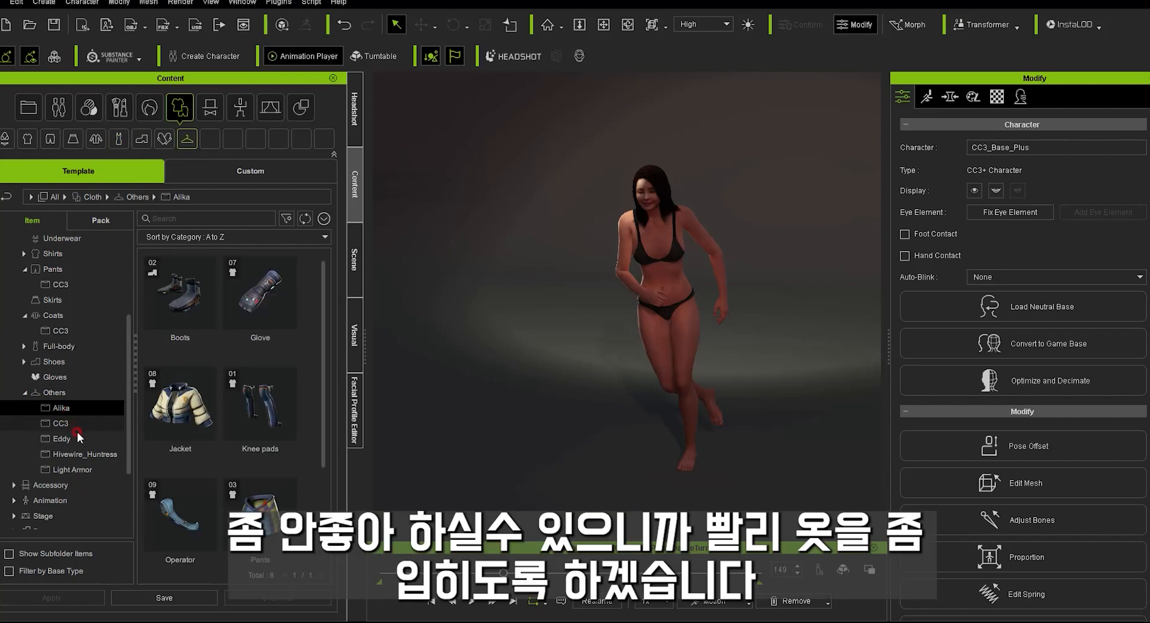
left_click(63, 424)
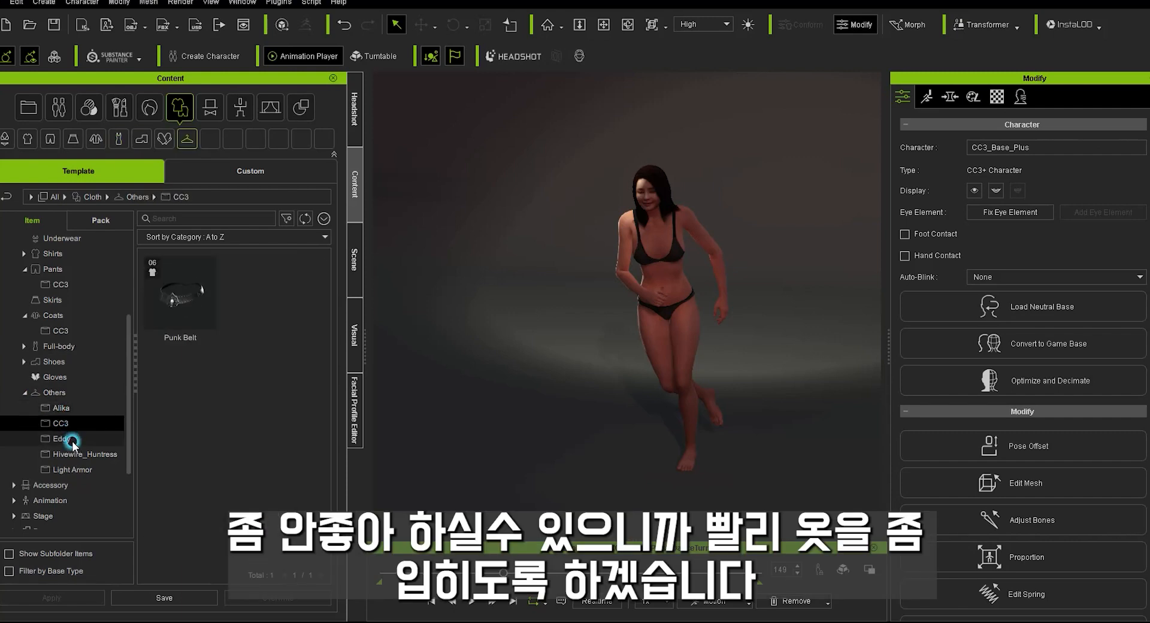
left_click(84, 460)
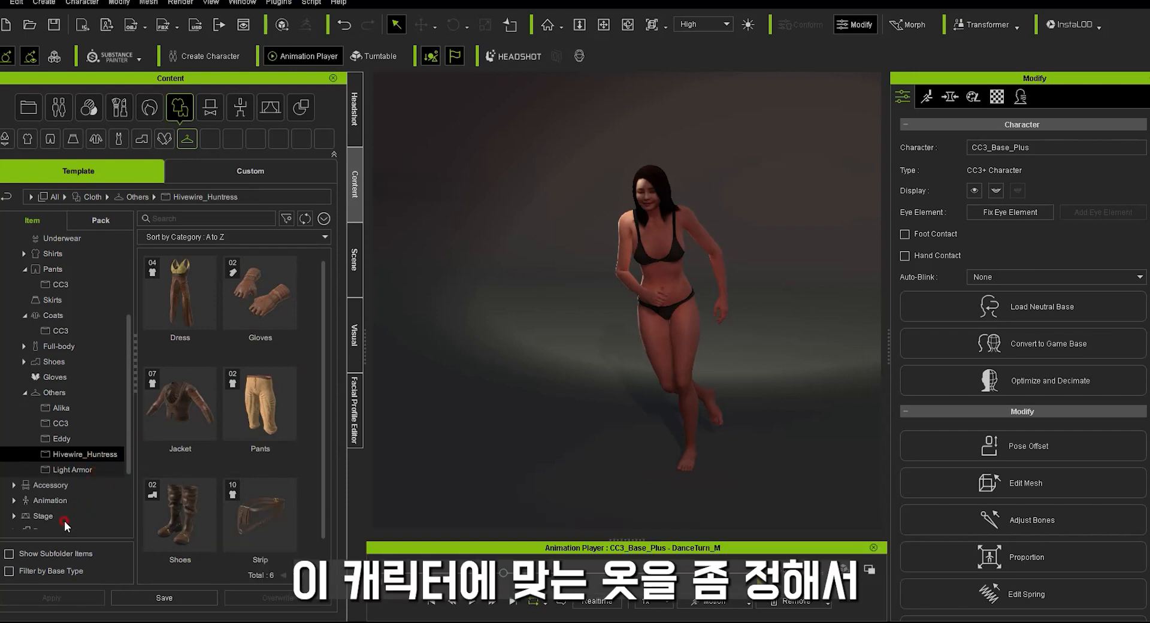
scroll(63, 511, "down", 2)
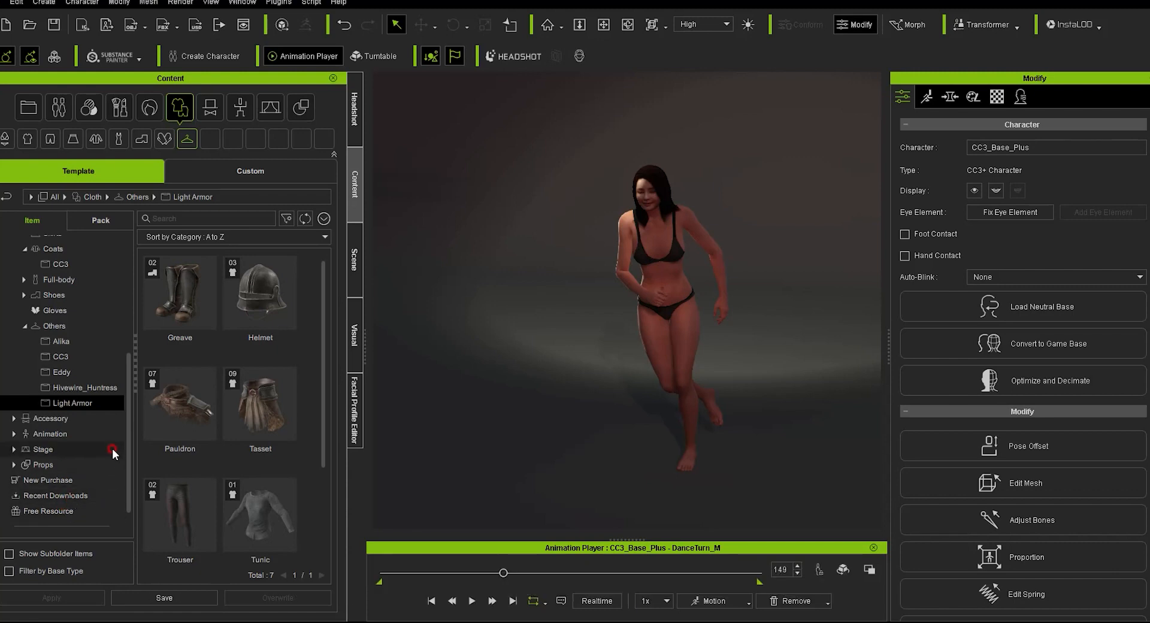
- Dress the character in the pink Knee length skirt_A2 from the Skirts clothing
left_click_drag(130, 432, 127, 344)
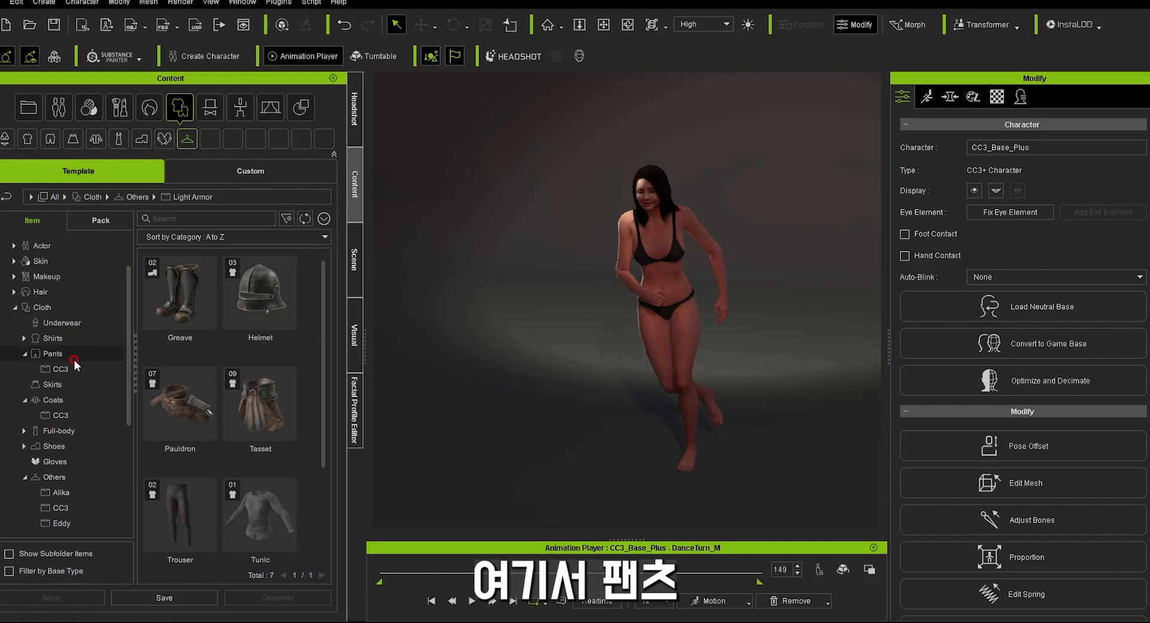
left_click(63, 390)
left_click(121, 390)
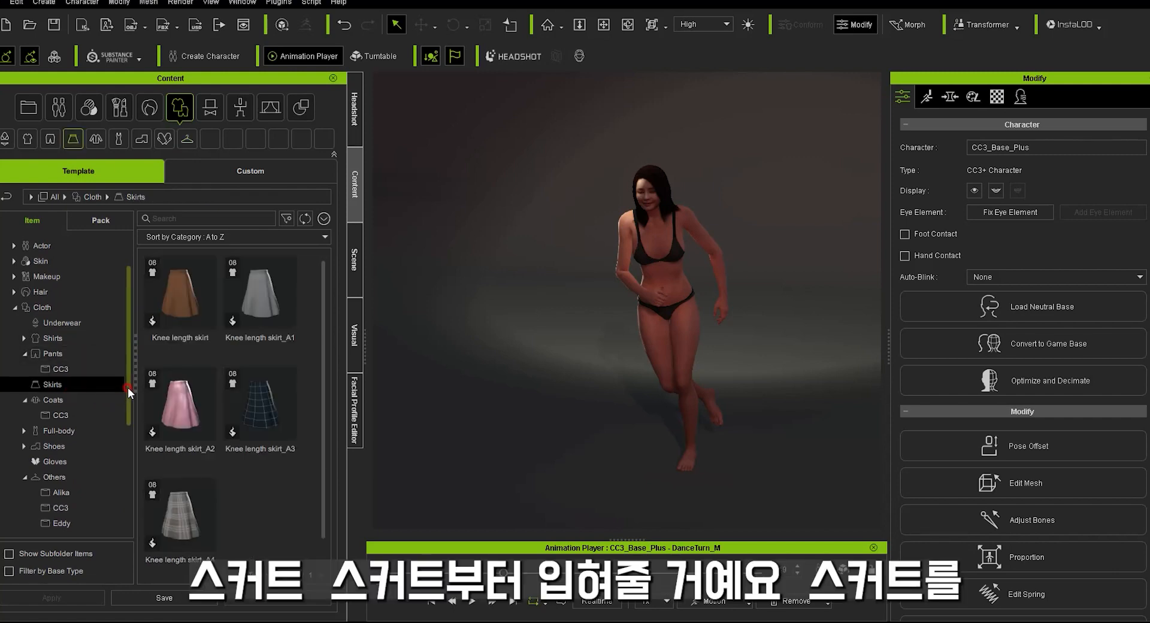
left_click(179, 429)
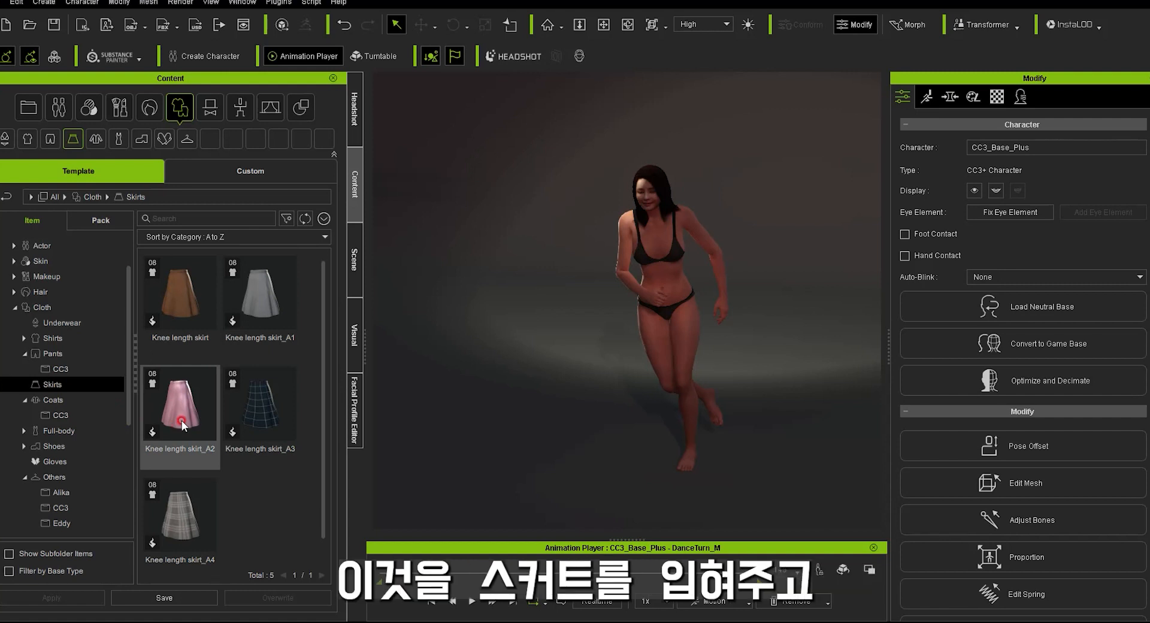
double_click(182, 419)
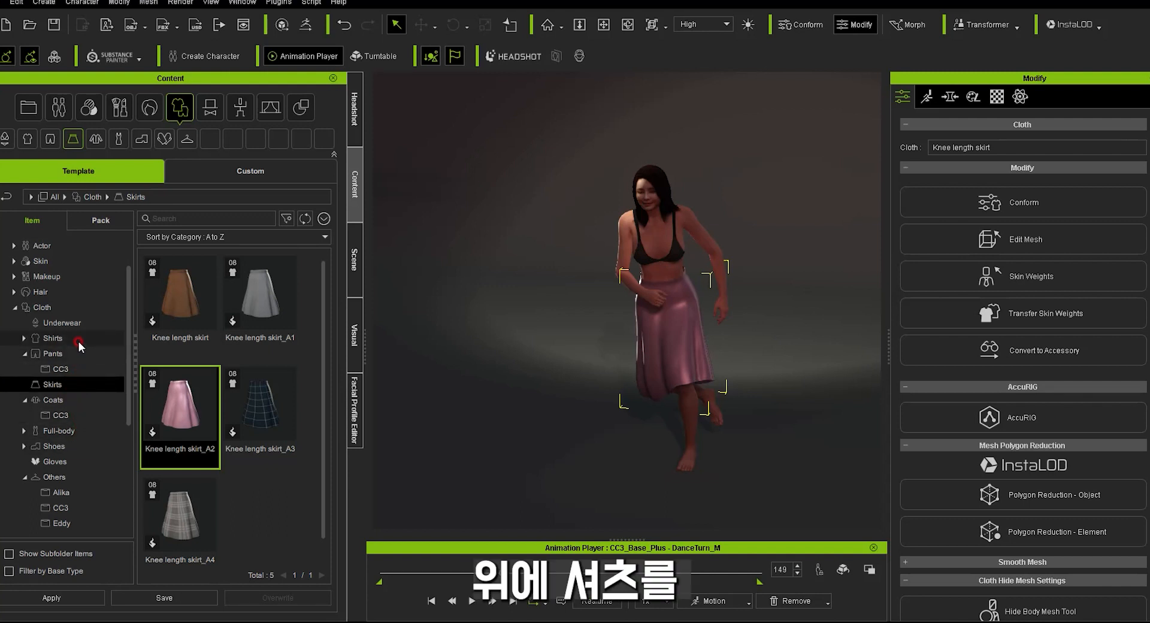
- Put the beige Turtleneck sweater from the Shirts clothing on the character
left_click(23, 340)
left_click_drag(322, 292, 313, 527)
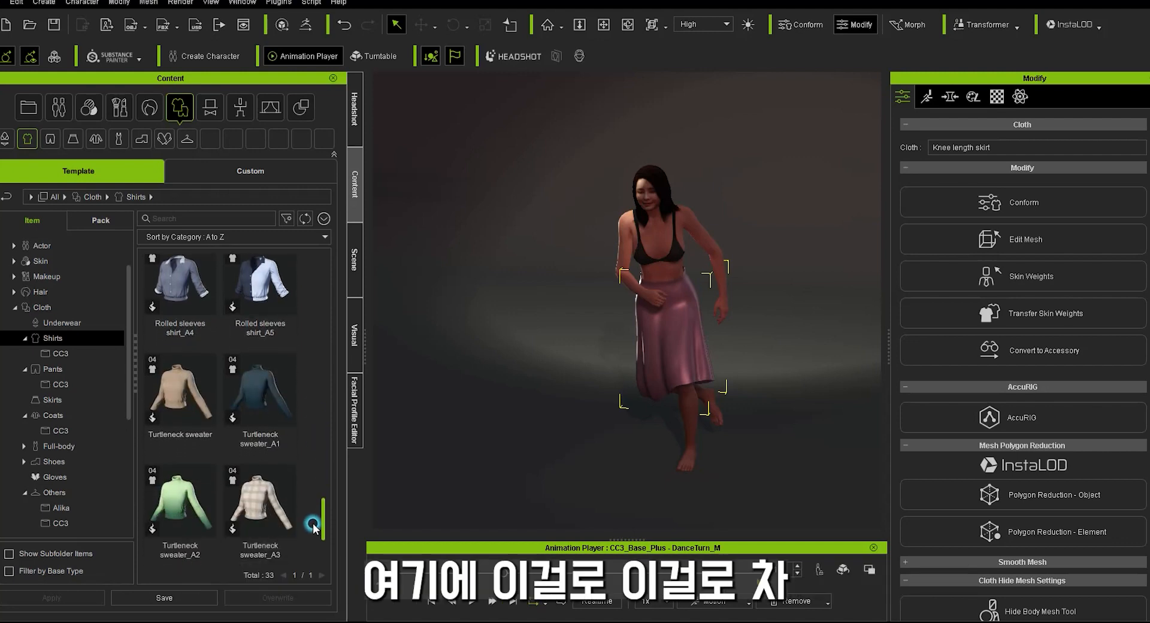
left_click(188, 412)
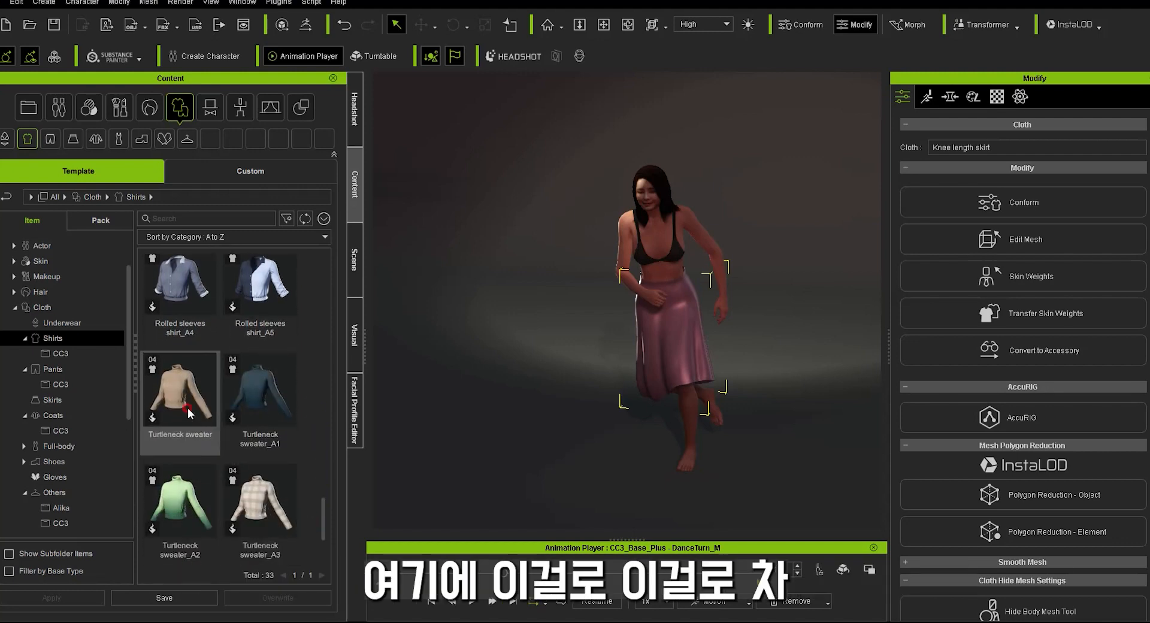
left_click(188, 412)
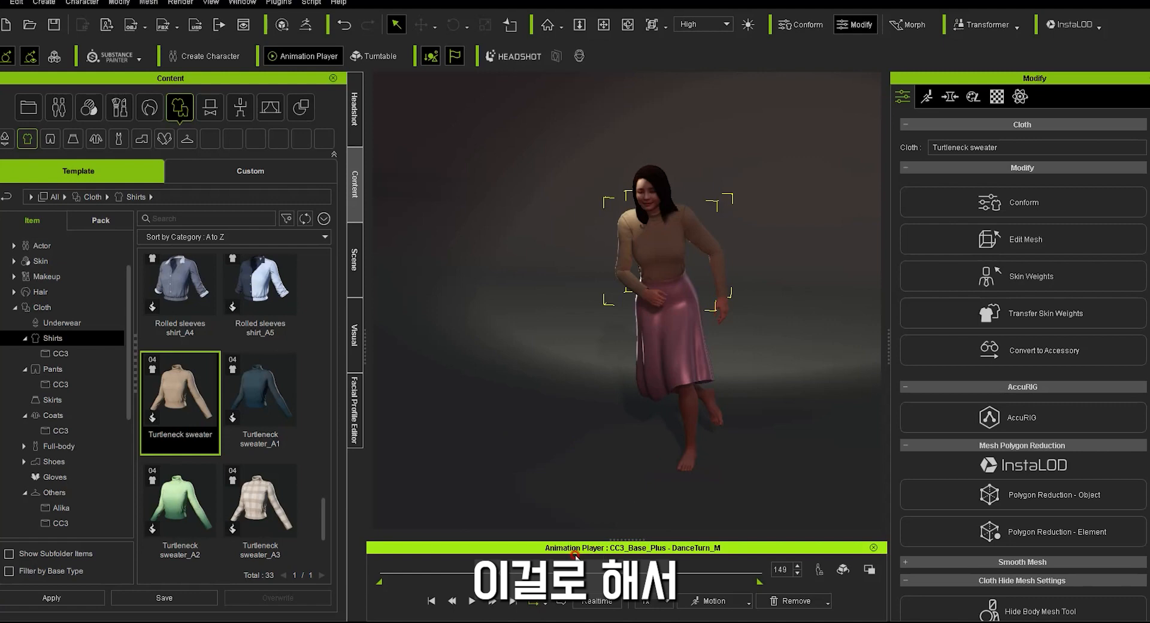
- Play the current motion on the dressed character, and replace it with the SpinAround_F soft physics motion
left_click(473, 601)
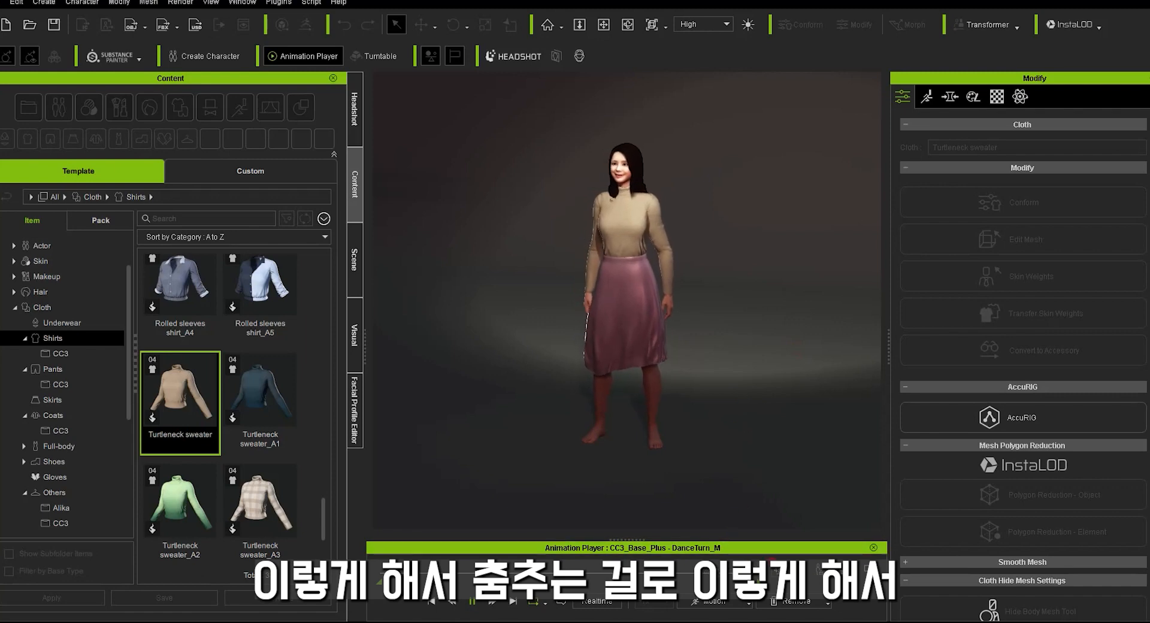
left_click(748, 602)
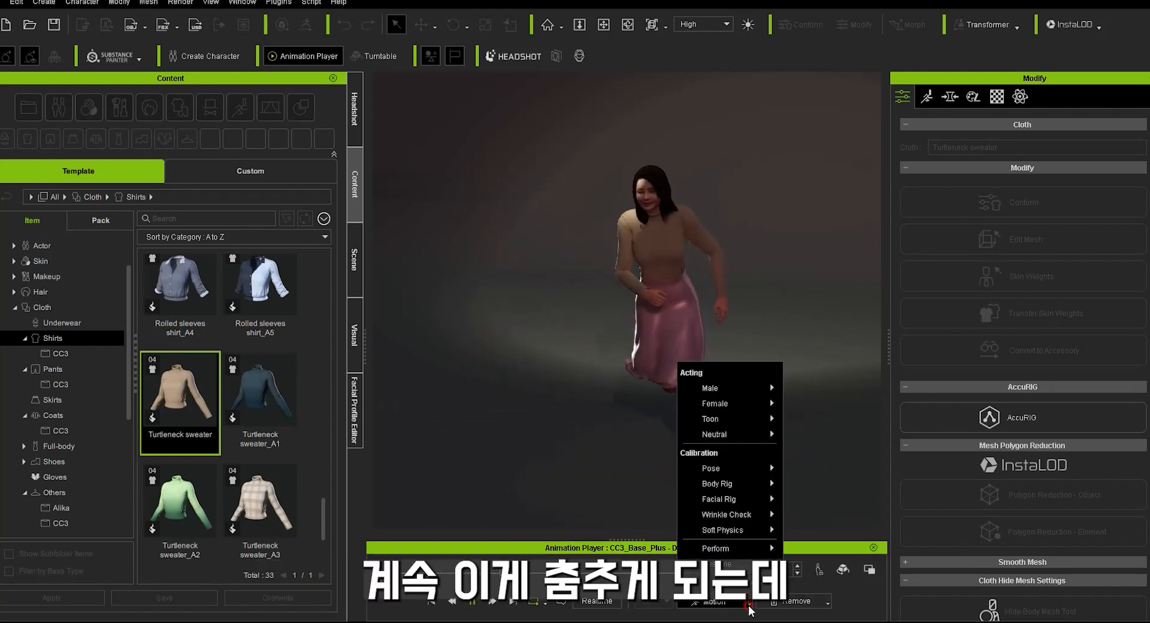
left_click(725, 471)
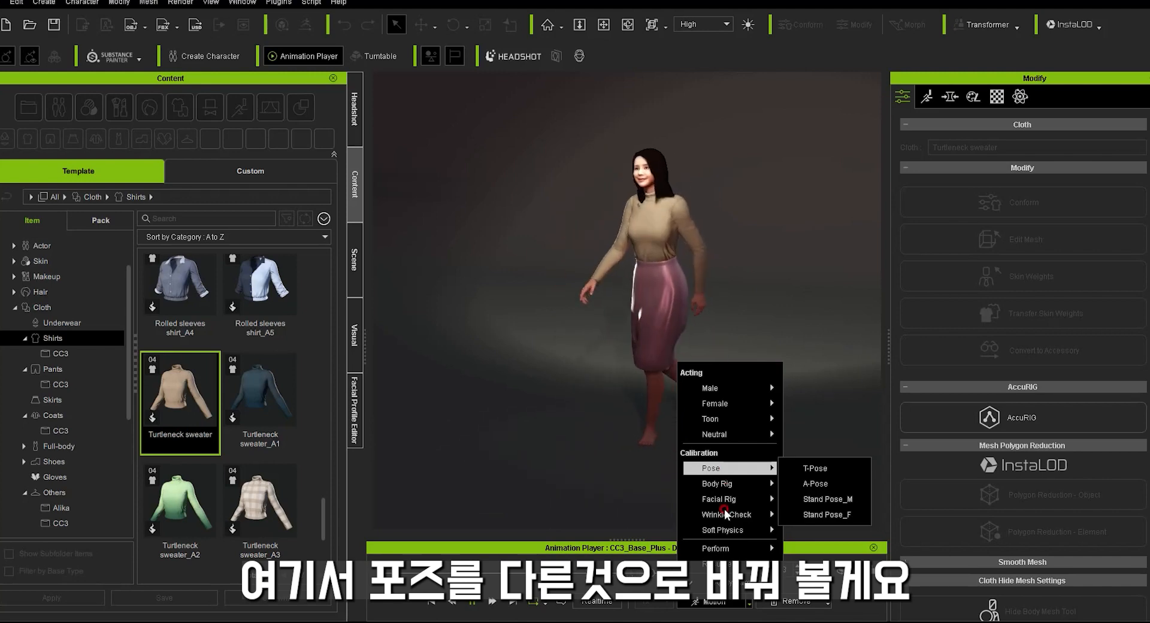
mouse_move(724, 544)
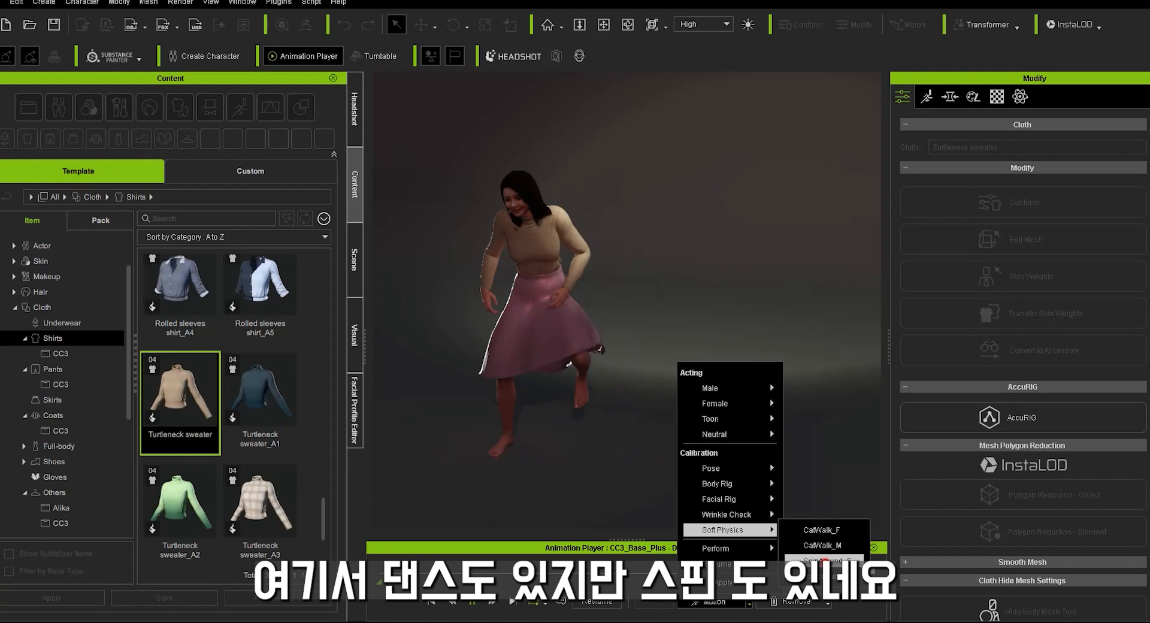
left_click(826, 561)
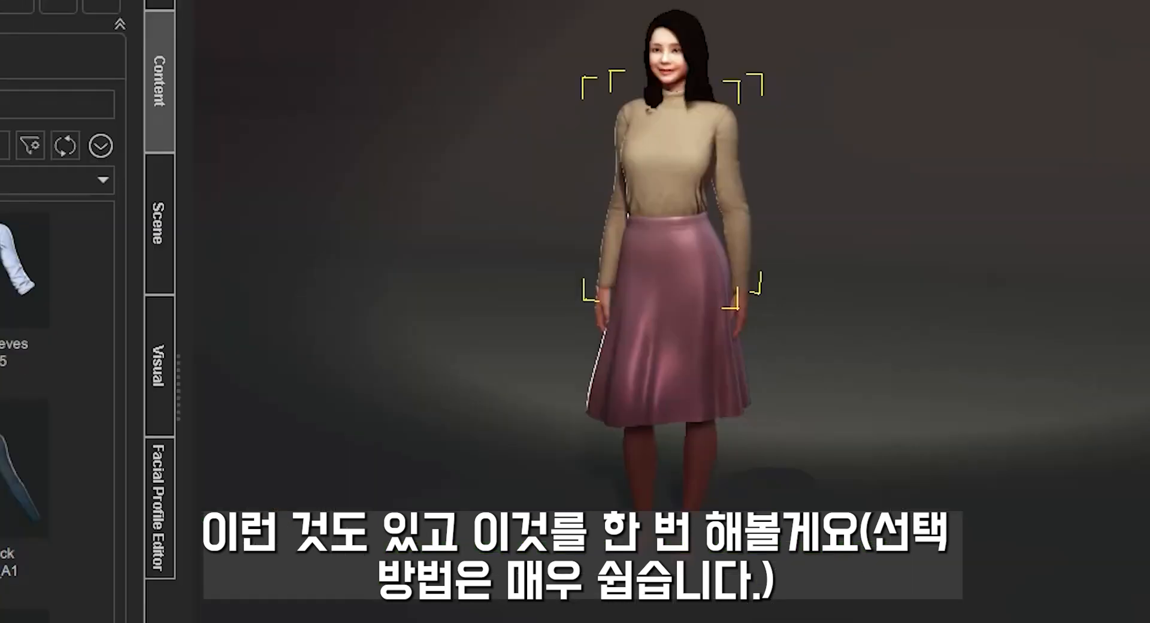
left_click(472, 602)
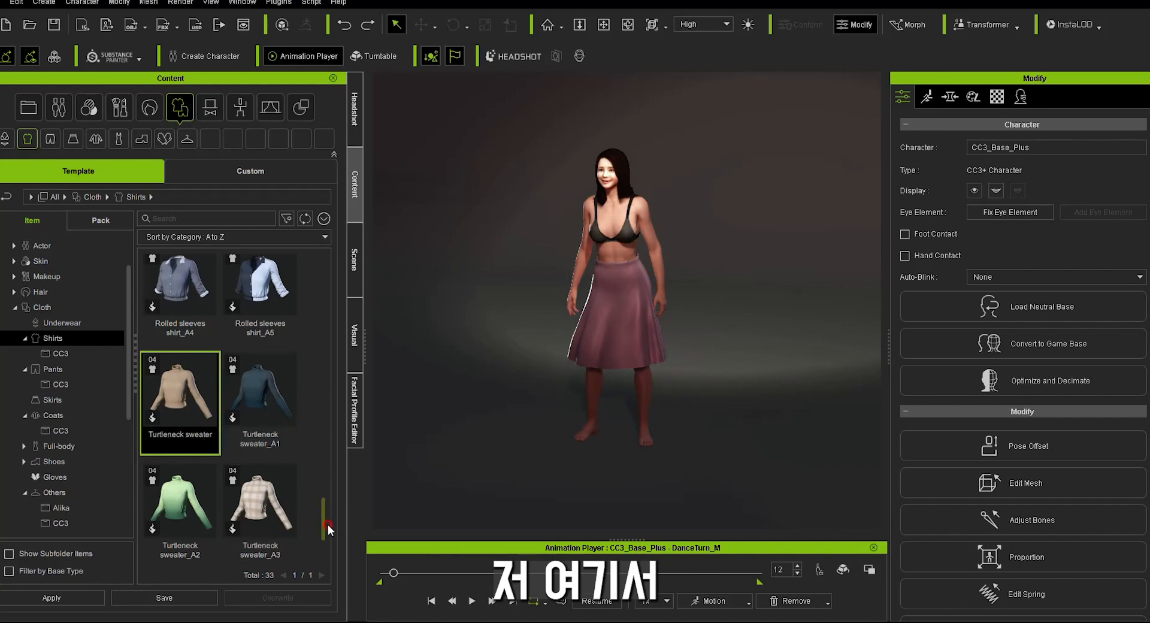
- Dress the character in the two-tone Rolled sleeves shirt_A5 from the Shirts clothing
left_click_drag(322, 532, 318, 483)
left_click(183, 364)
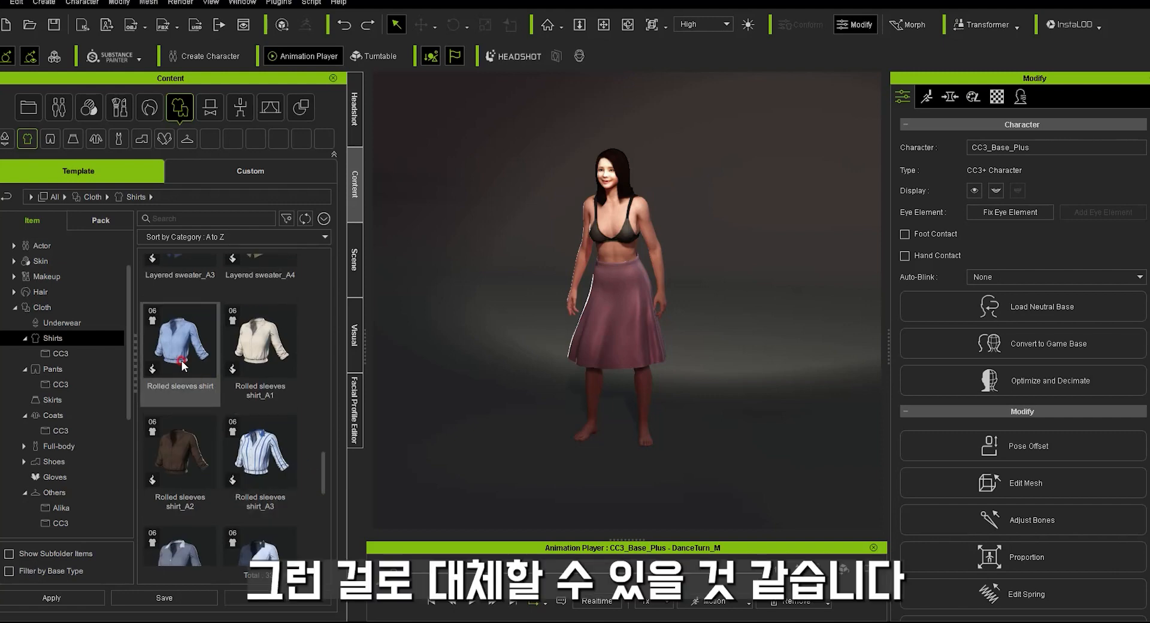
double_click(269, 558)
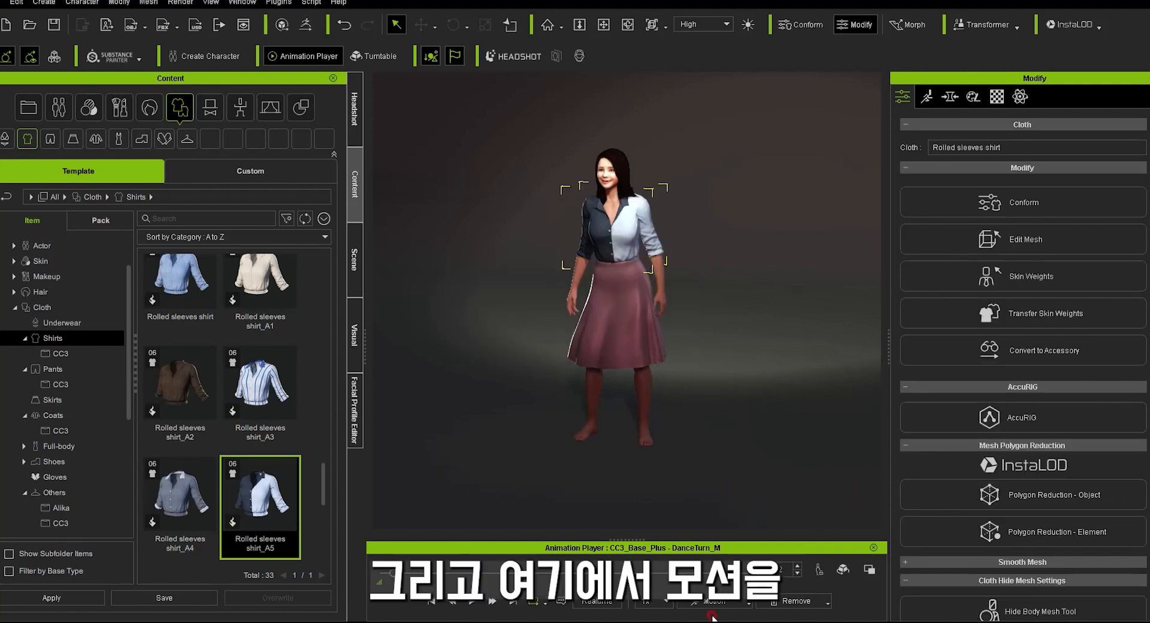
- Apply the CatWalk_M soft physics motion to the character in shirt and skirt, and play it
left_click(742, 603)
mouse_move(759, 555)
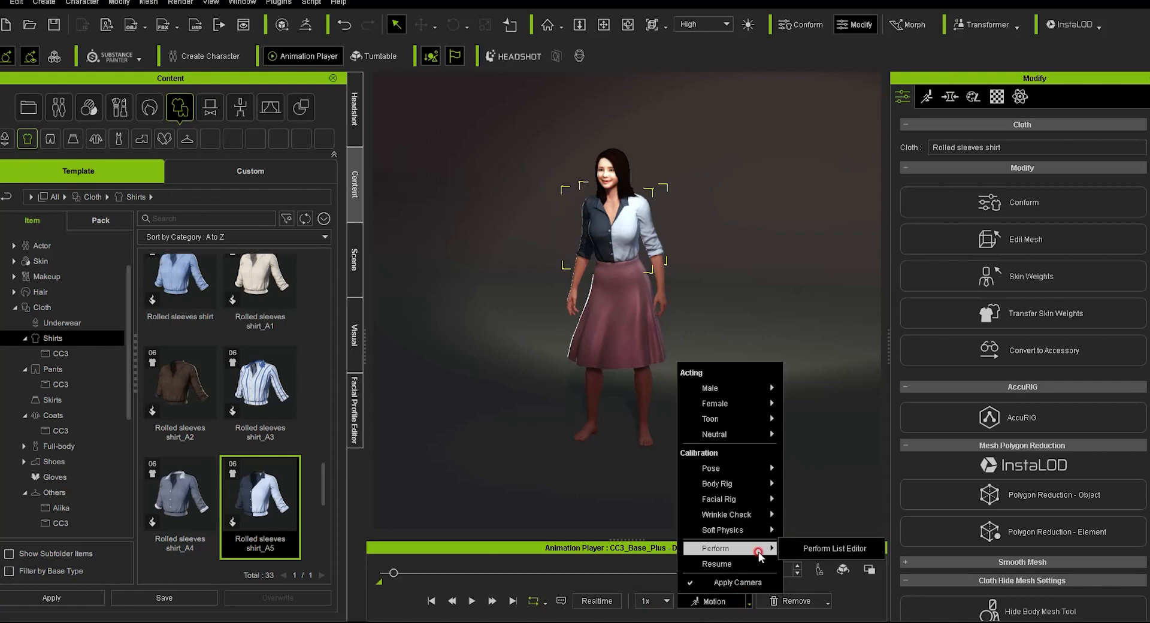
mouse_move(746, 535)
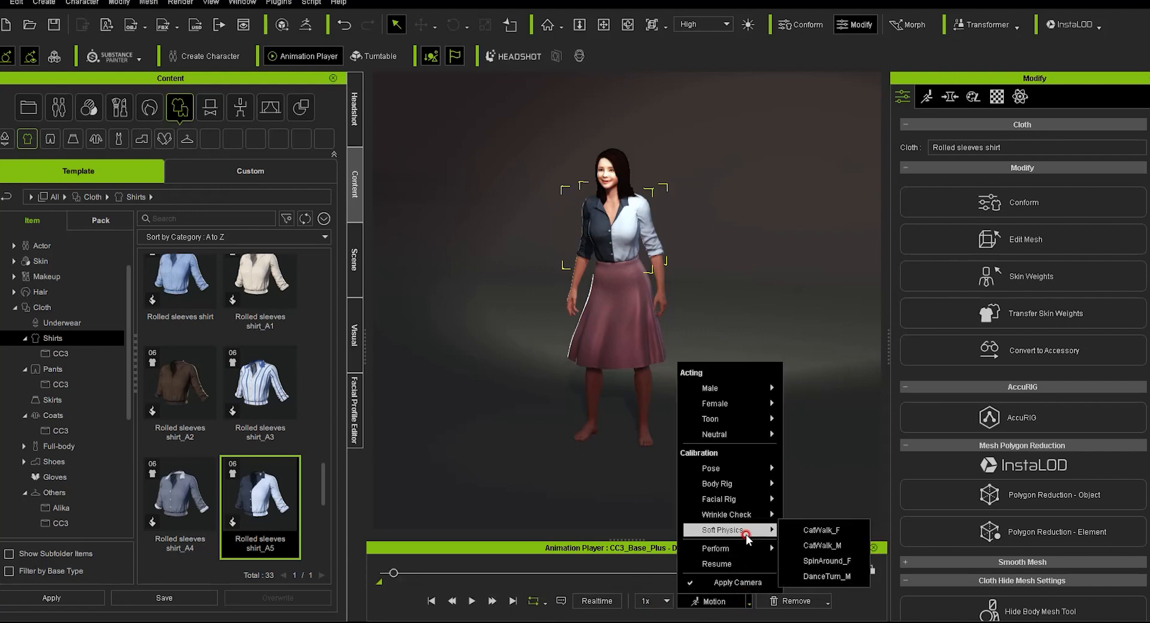
left_click(827, 576)
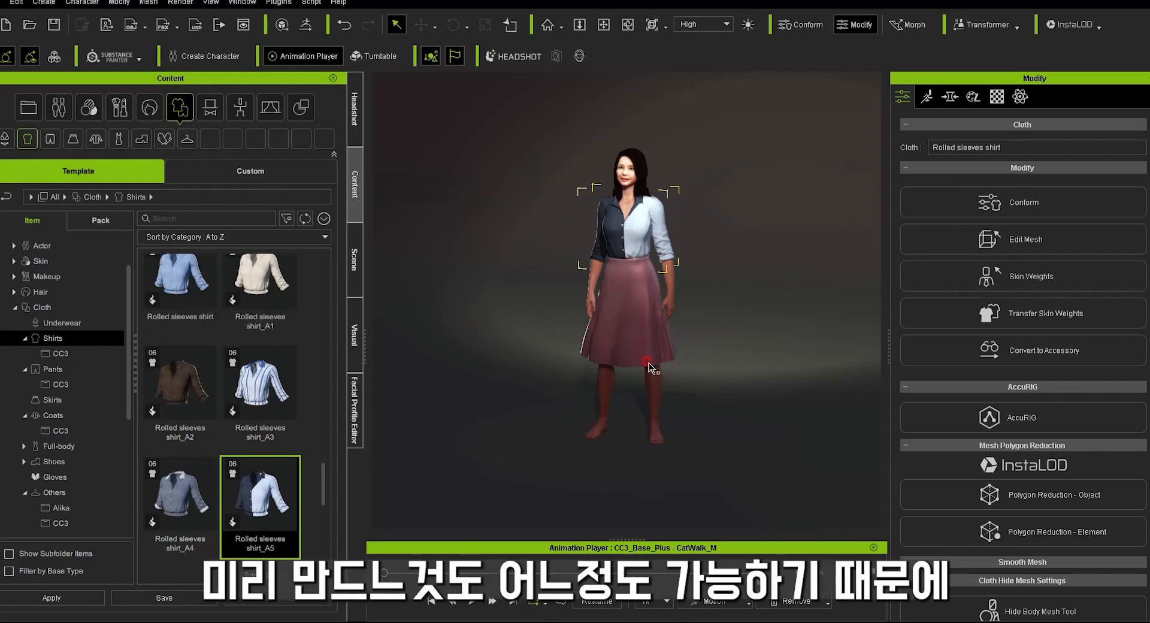
left_click(473, 602)
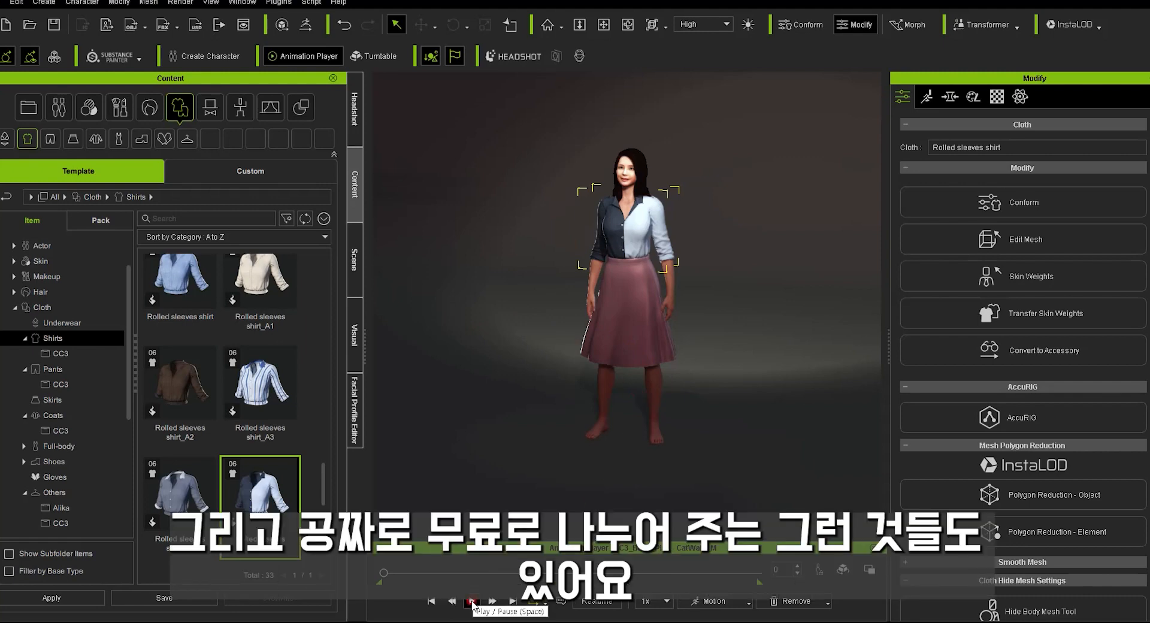
left_click(472, 603)
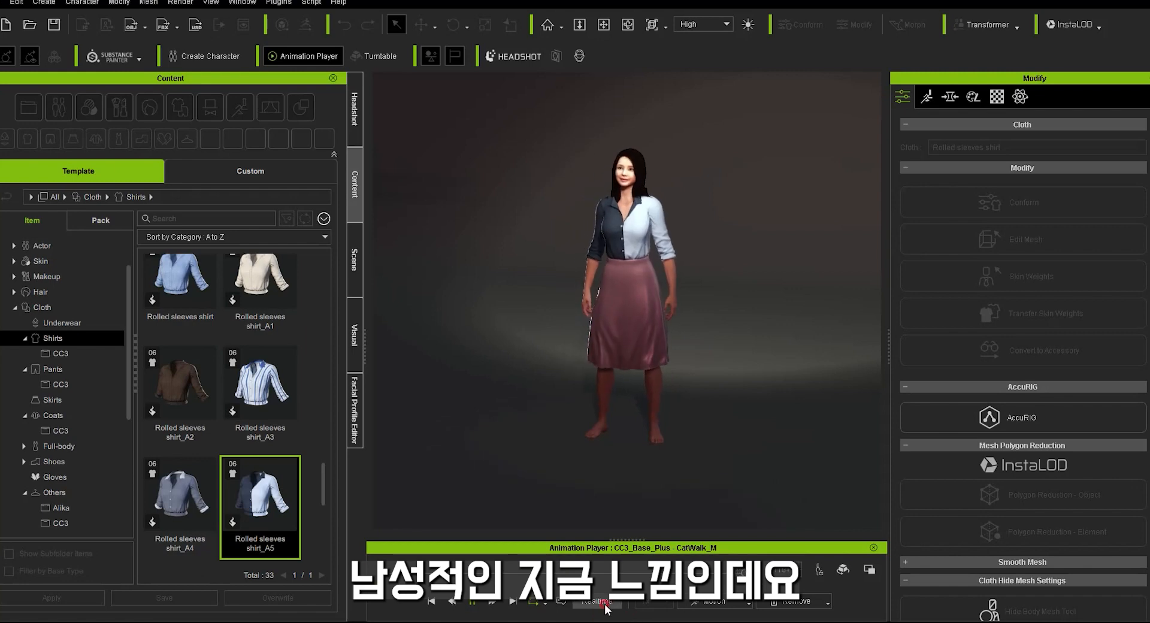
- Stop playback, replace the motion with the female acting motion Emote_F, and play it
left_click(722, 602)
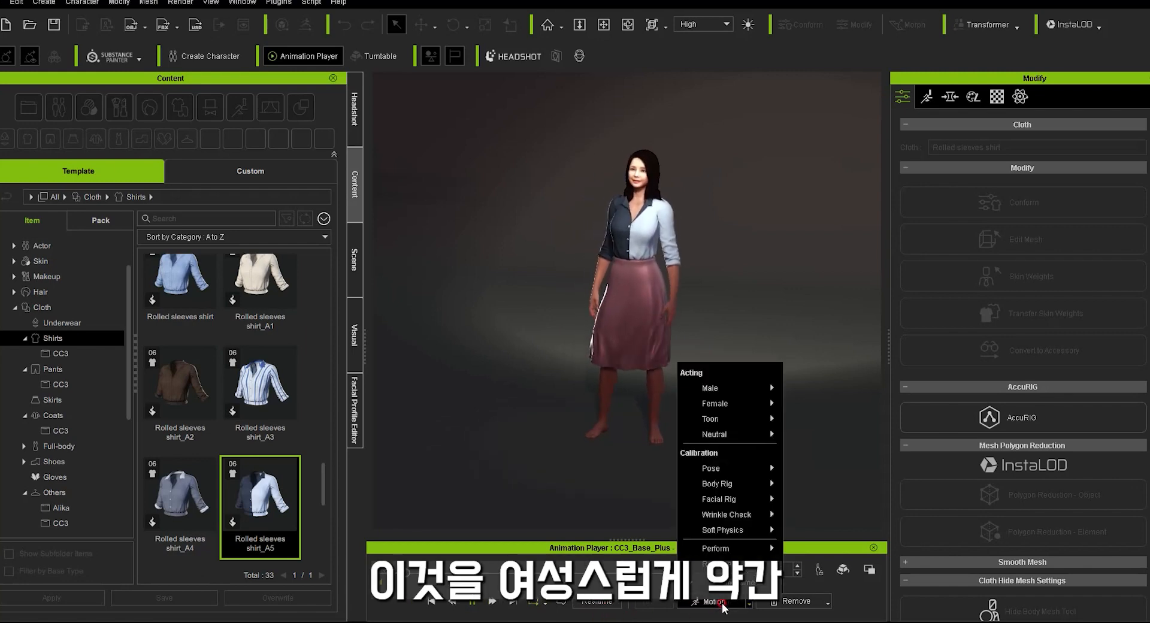
left_click(476, 602)
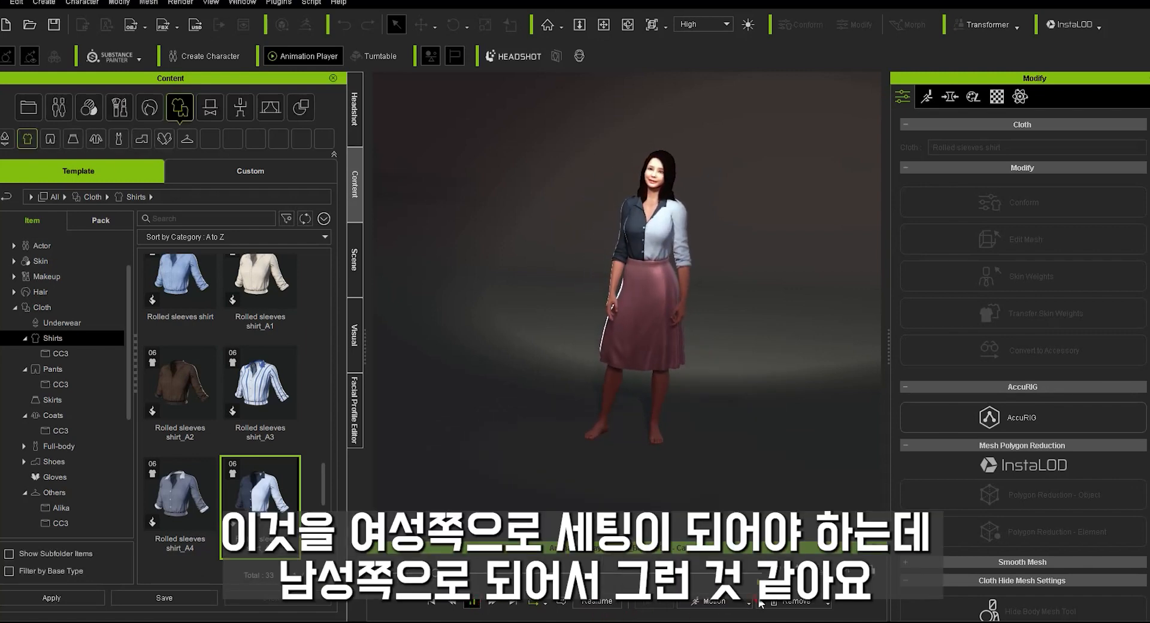
left_click(719, 603)
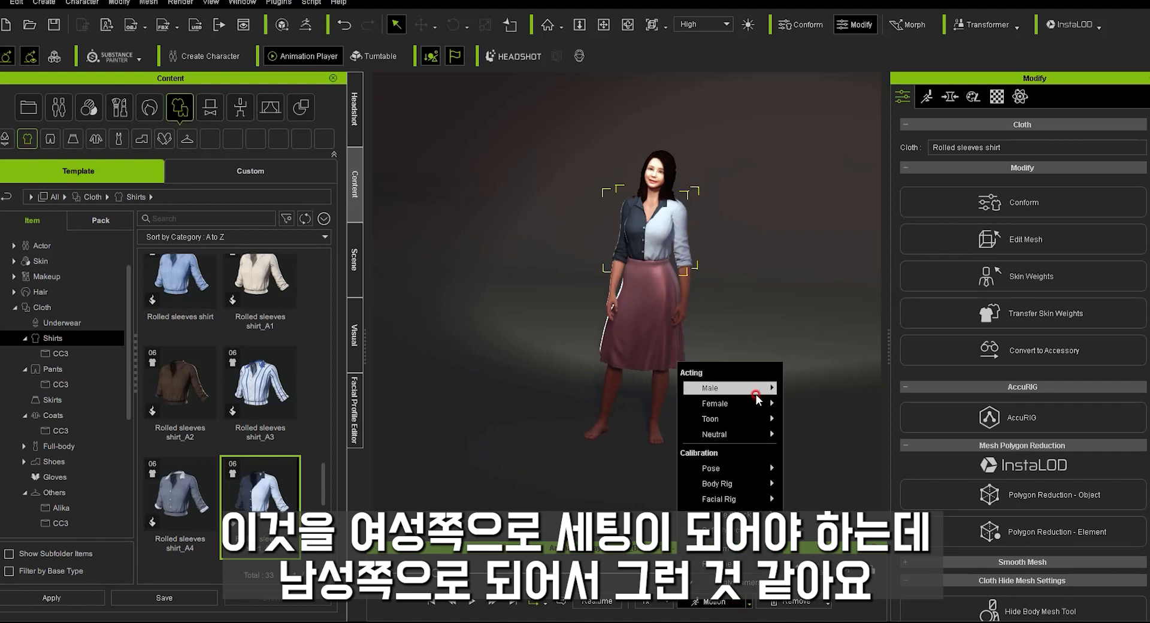
mouse_move(759, 400)
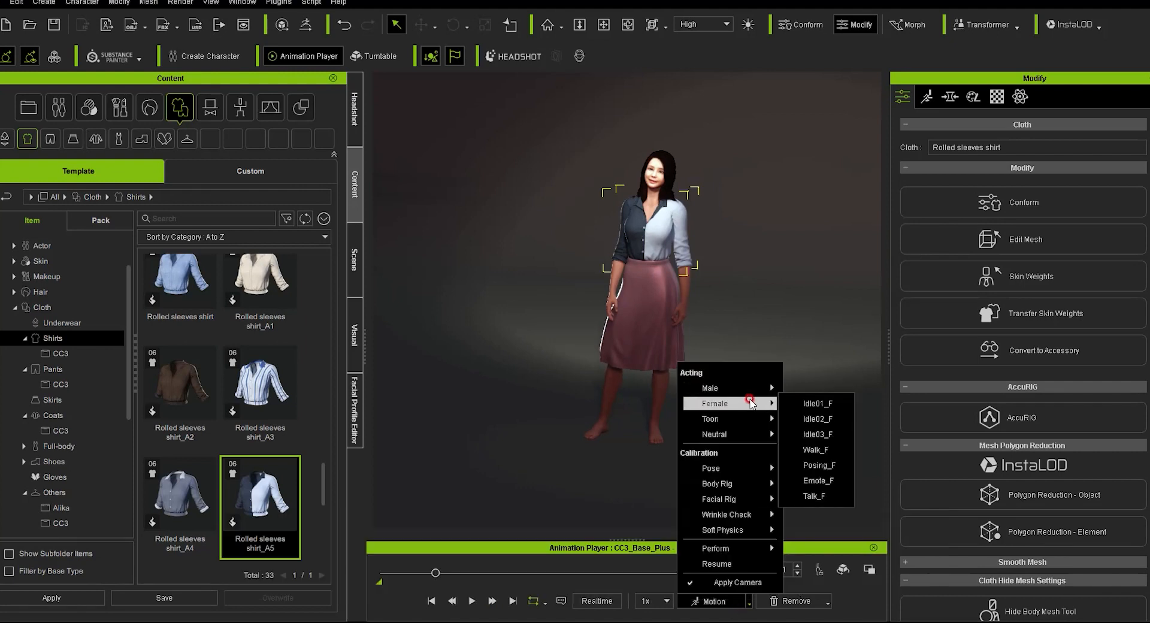
left_click(817, 481)
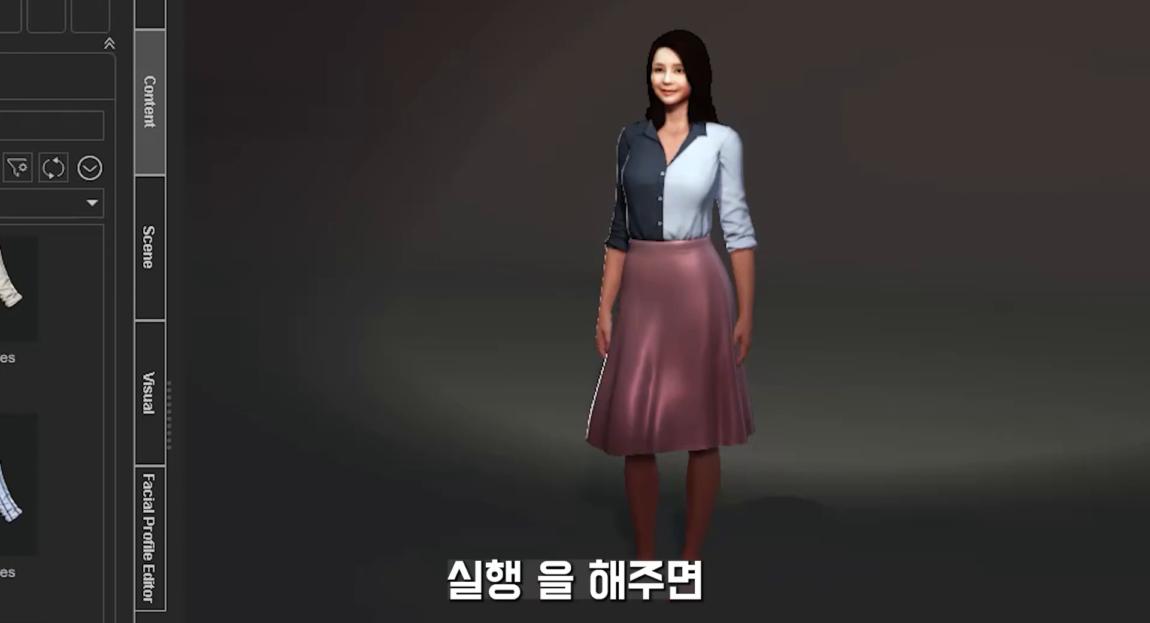
key("space")
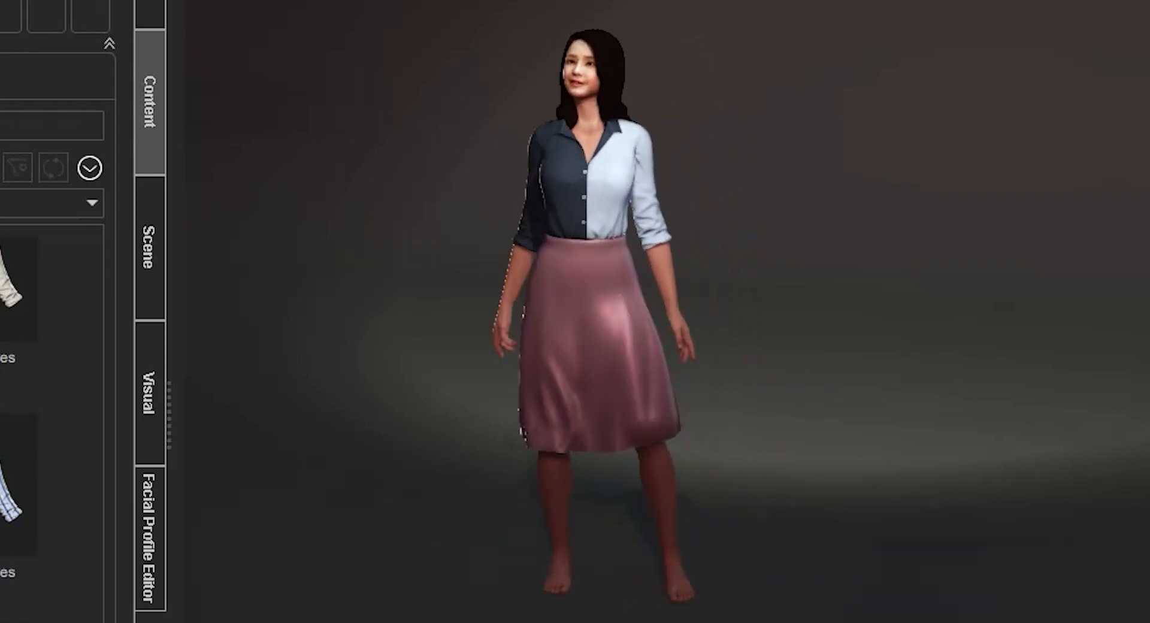